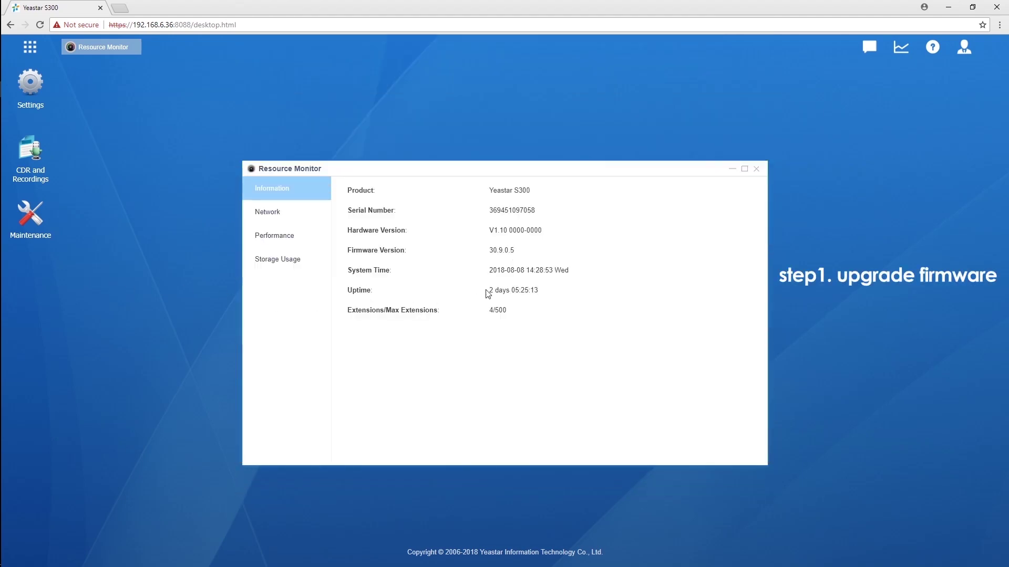
{"action": "left_click_drag", "start_coordinate": [489, 252], "coordinate": [519, 251]}
{"action": "left_click", "coordinate": [578, 263]}
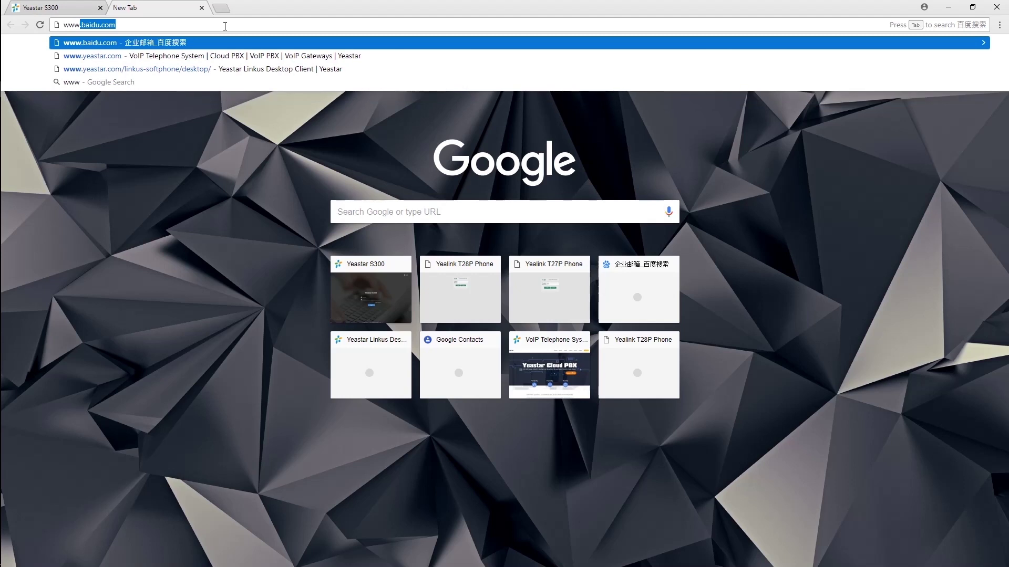
{"action": "type", "text": ".yeas"}
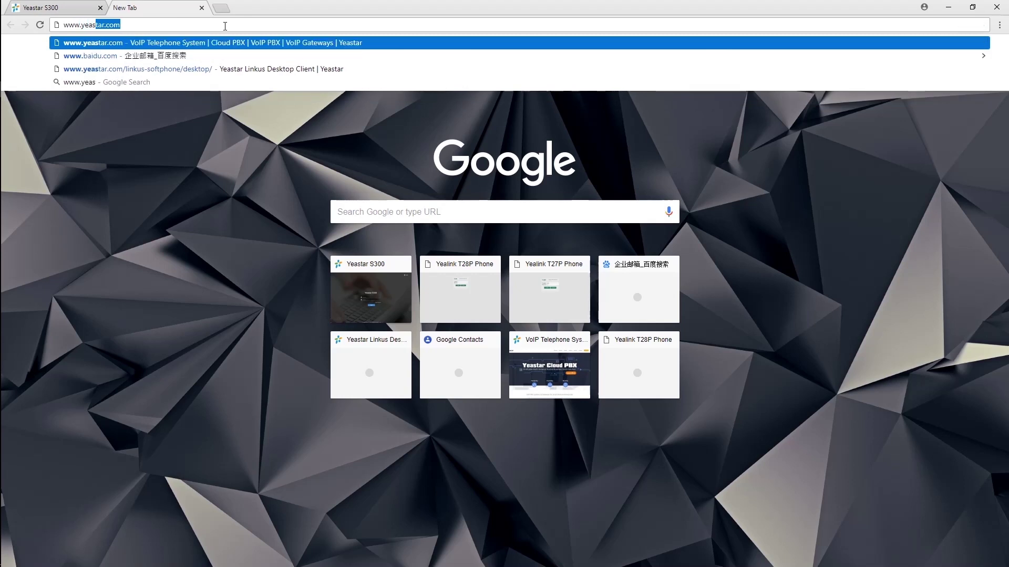
{"action": "type", "text": "tar.com"}
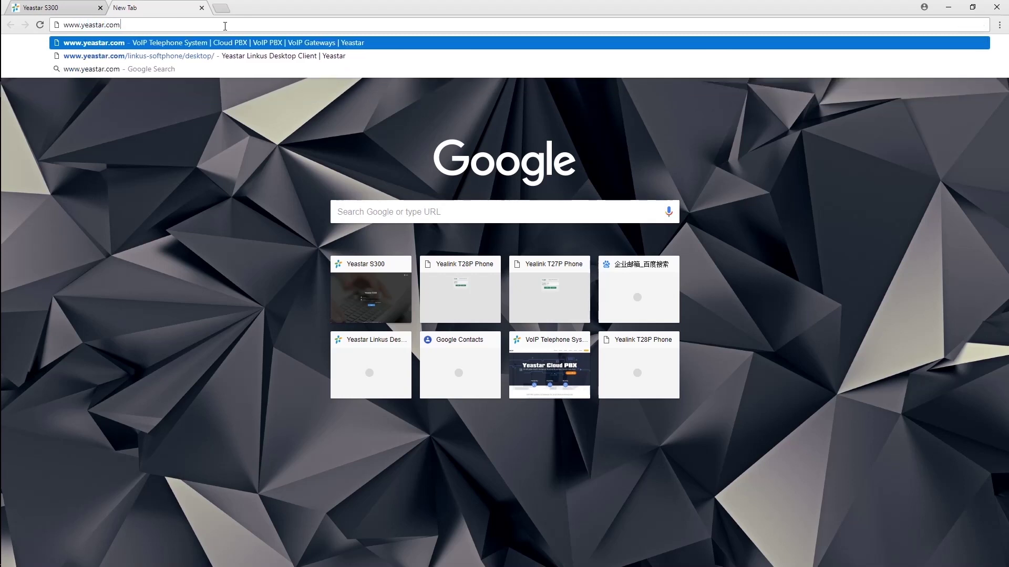
{"action": "key", "text": "Return"}
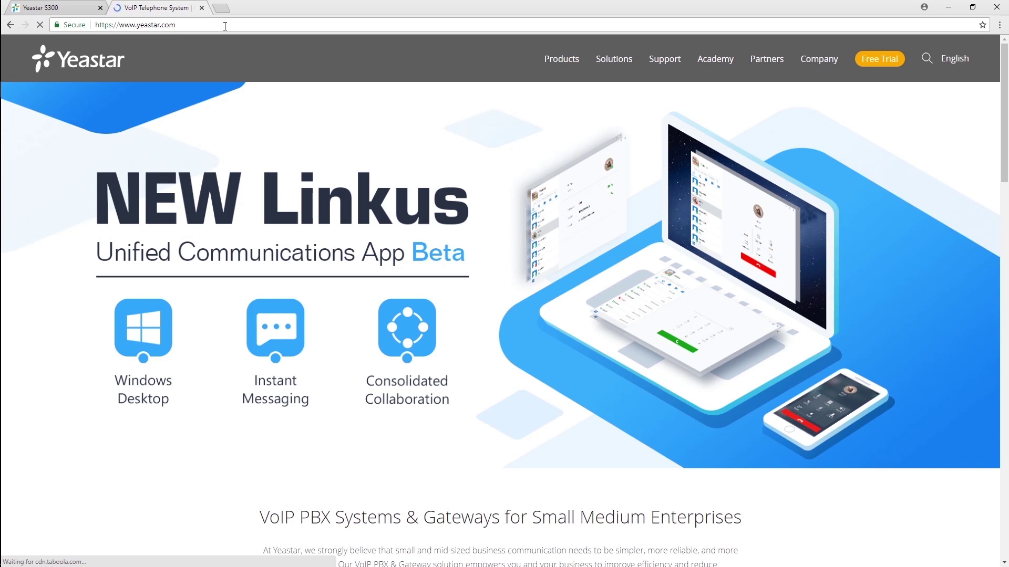
{"action": "key", "text": "ctrl+Tab"}
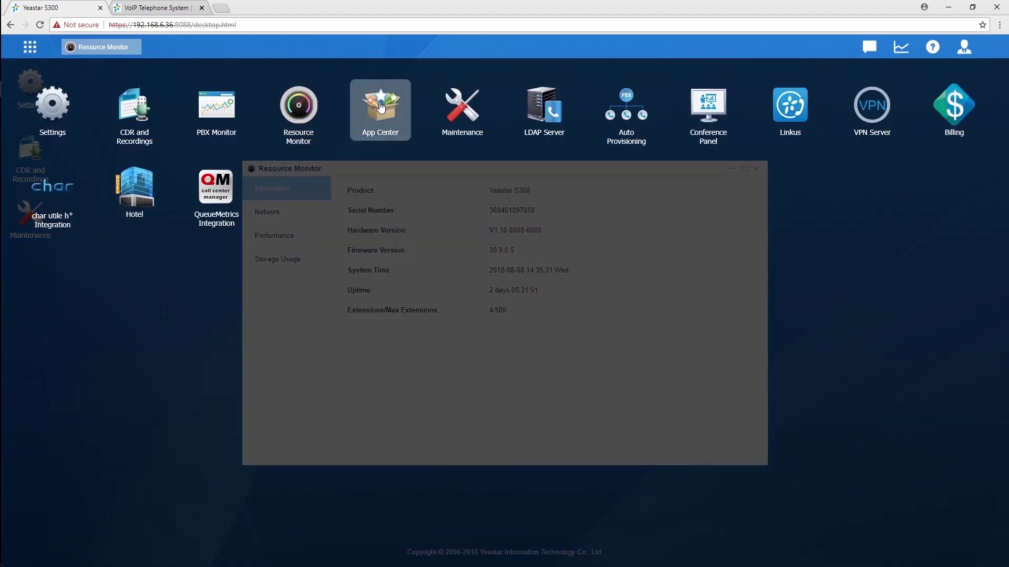
Step: In Linkus management, enable the client for extension 1000 and send its login email
{"action": "left_click", "coordinate": [797, 116]}
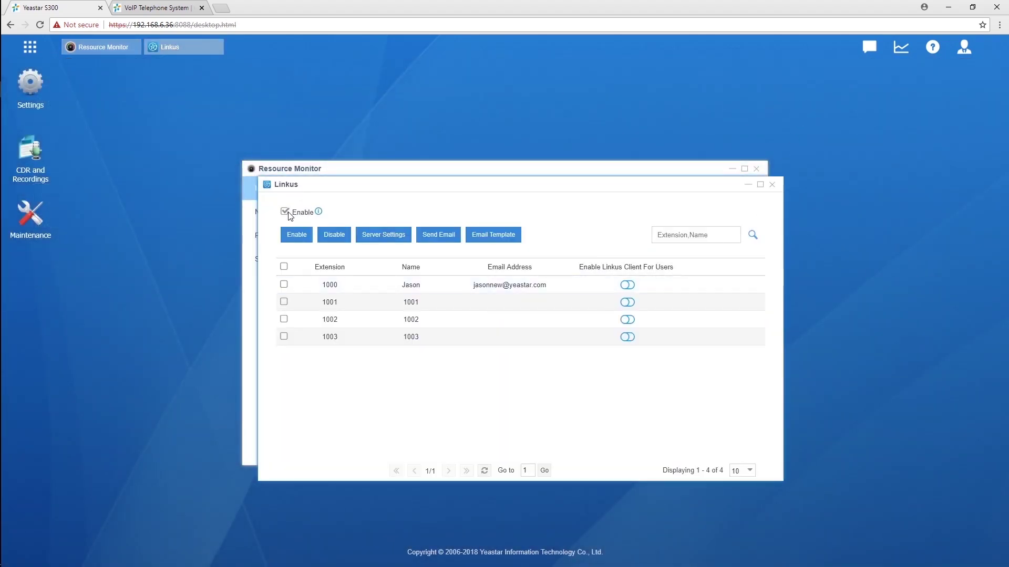
{"action": "left_click", "coordinate": [628, 285]}
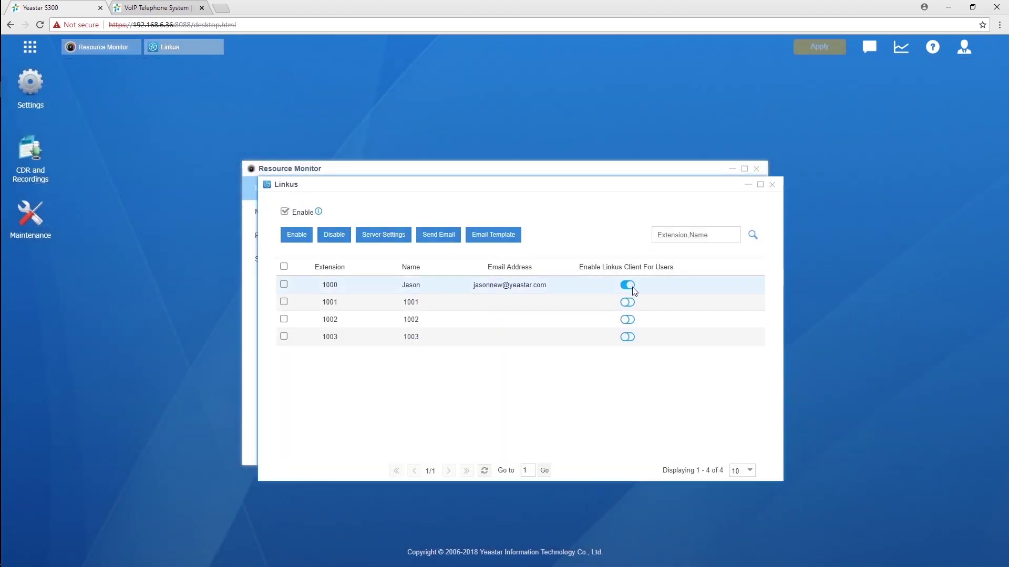
{"action": "left_click", "coordinate": [284, 284]}
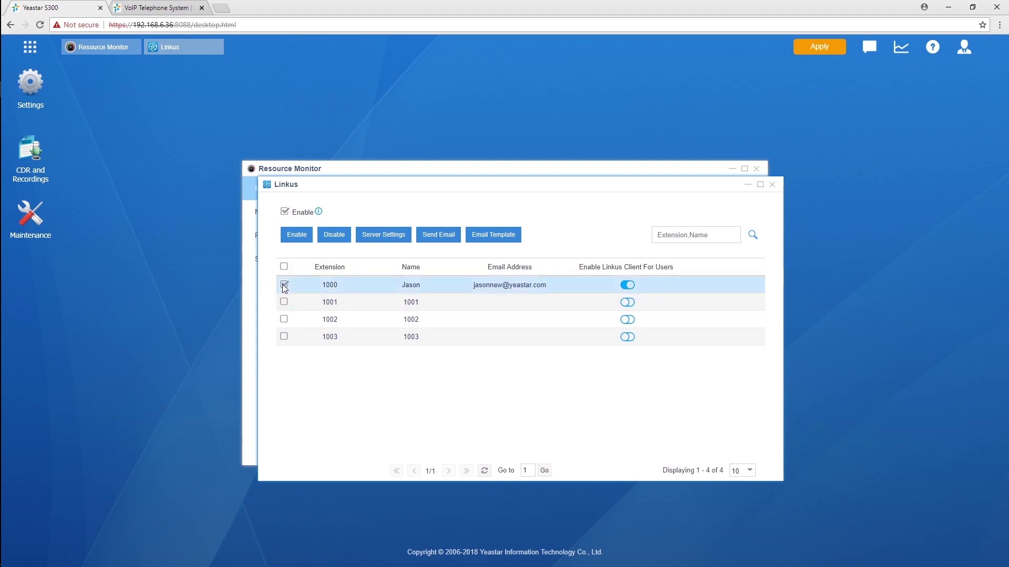
{"action": "left_click", "coordinate": [447, 239]}
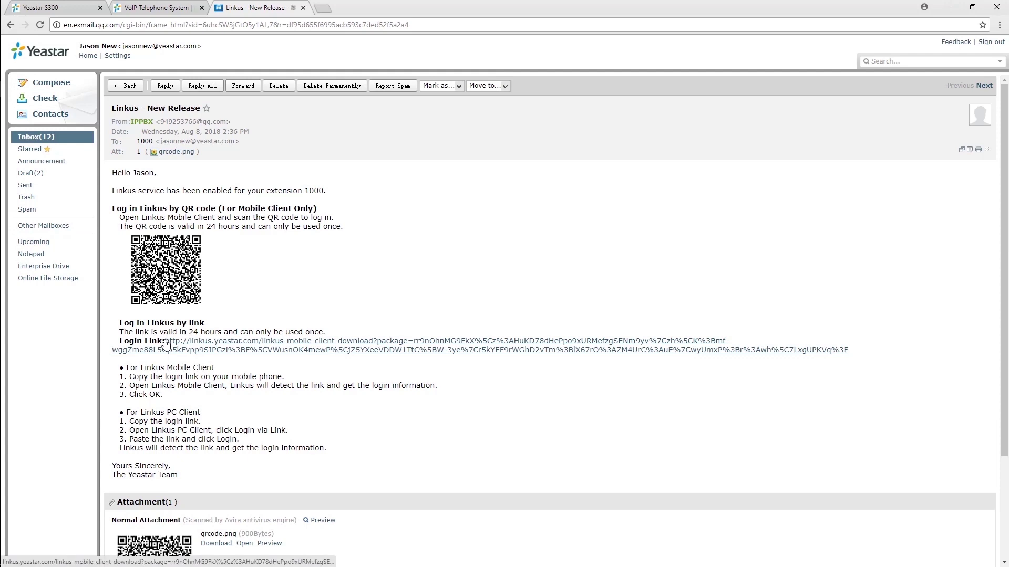
Step: Copy the emailed Login Link address and bring the Linkus login window forward
{"action": "right_click", "coordinate": [170, 343]}
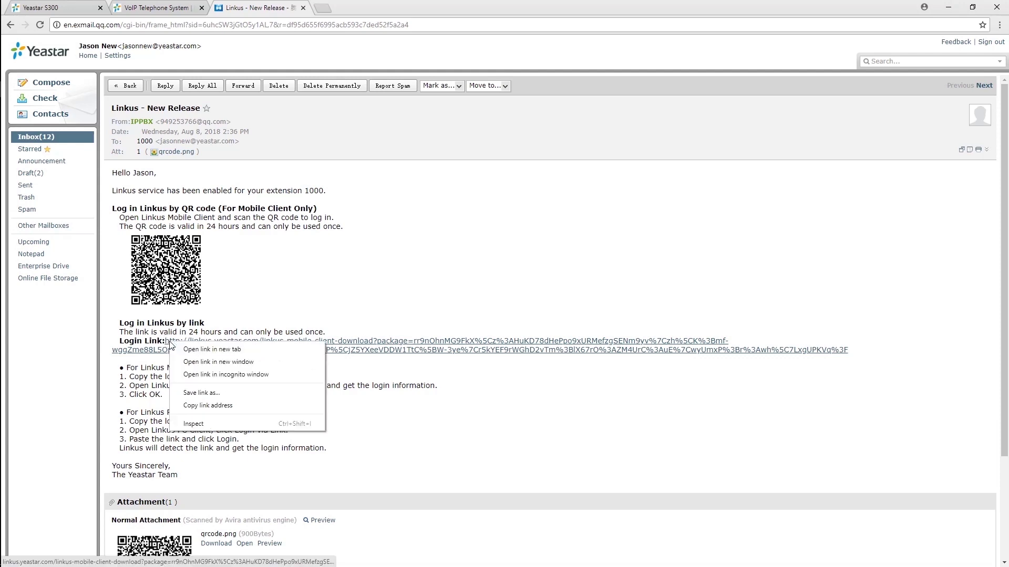
{"action": "left_click", "coordinate": [209, 405]}
{"action": "left_click", "coordinate": [19, 138]}
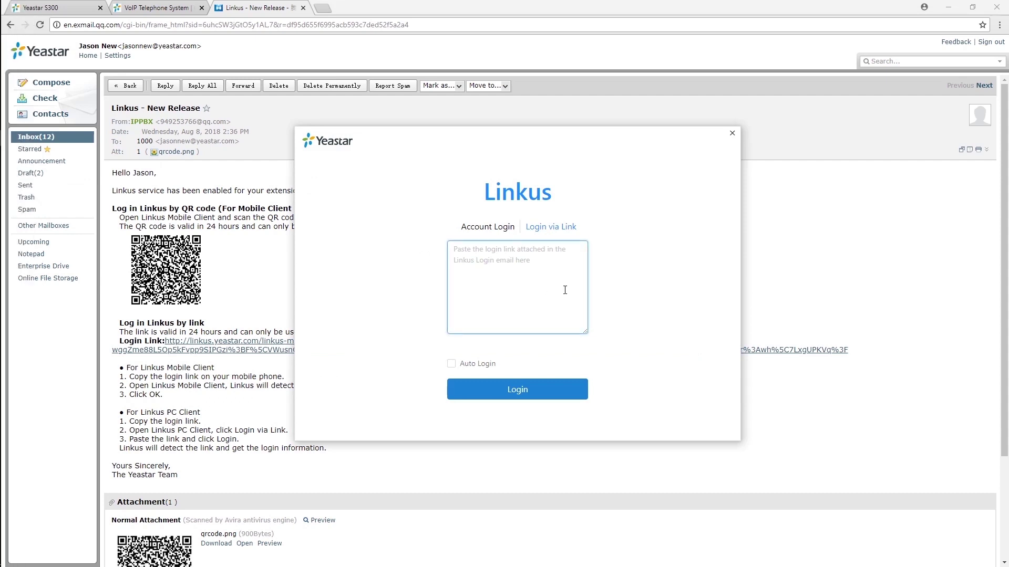
Step: Log in as extension 1000 with the pasted link, accept the privacy policy, and begin the new password
{"action": "key", "text": "ctrl+v"}
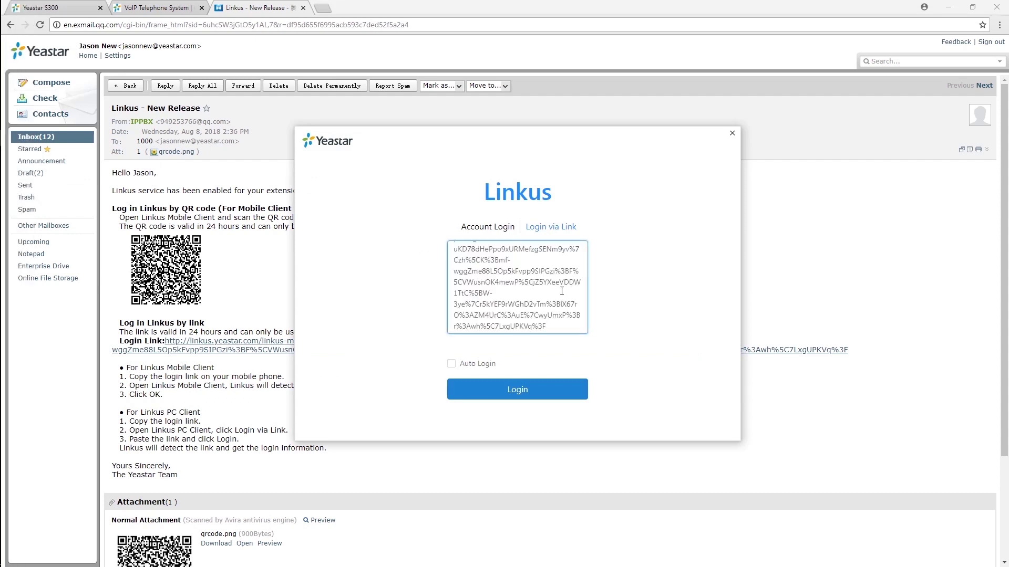
{"action": "left_click", "coordinate": [529, 391]}
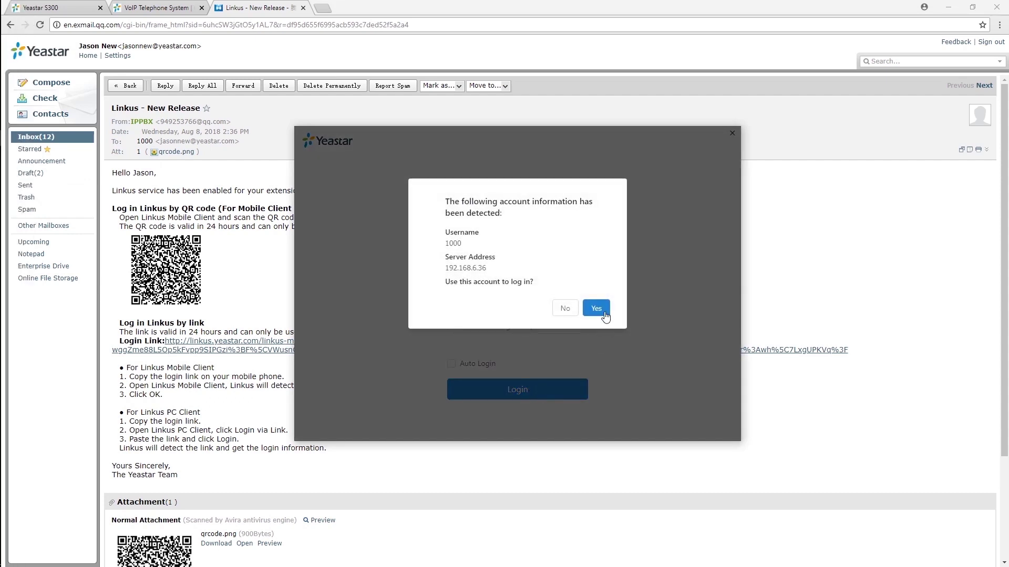
{"action": "left_click", "coordinate": [602, 310]}
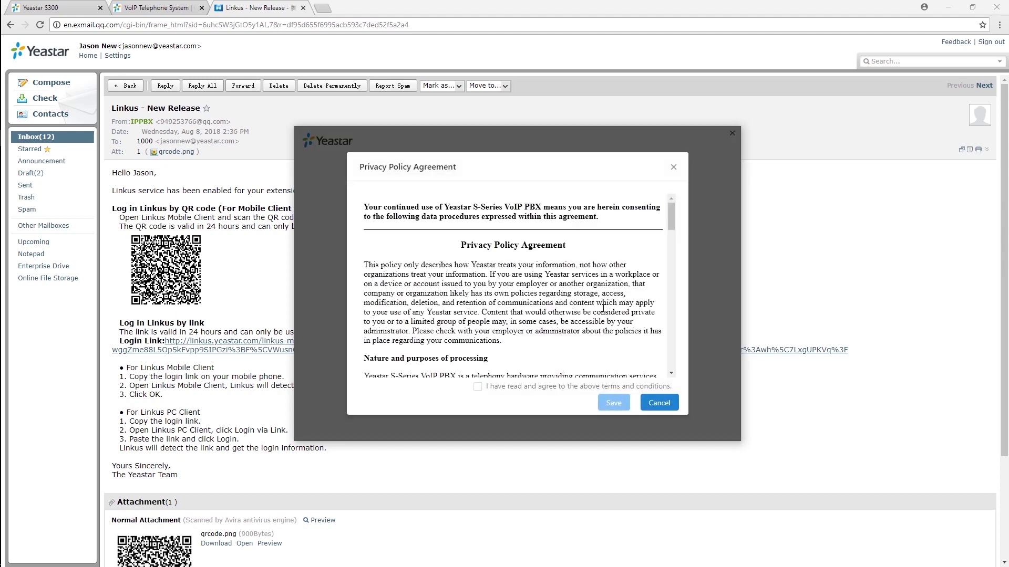
{"action": "scroll", "coordinate": [496, 357], "scroll_direction": "down", "scroll_amount": 4}
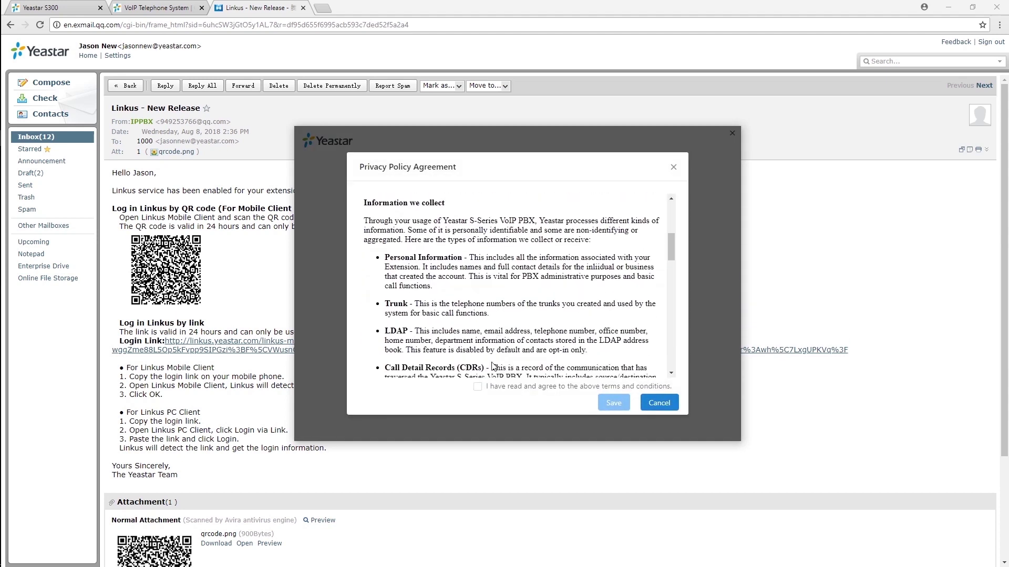
{"action": "left_click", "coordinate": [478, 389]}
{"action": "left_click", "coordinate": [611, 403]}
{"action": "left_click", "coordinate": [601, 257]}
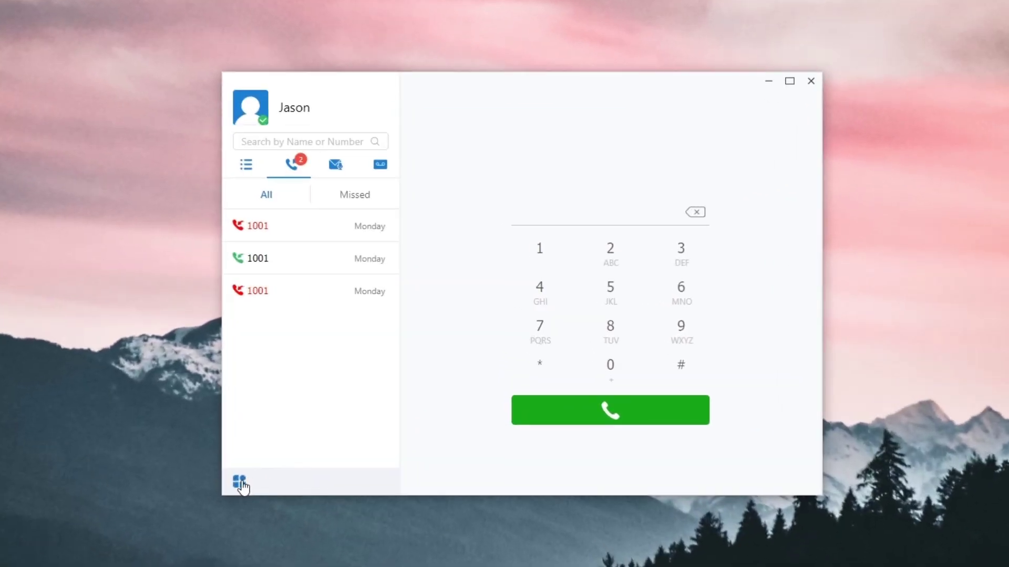
Step: Open Settings from the Linkus main menu to reach extension 1000's Account page
{"action": "left_click", "coordinate": [239, 482]}
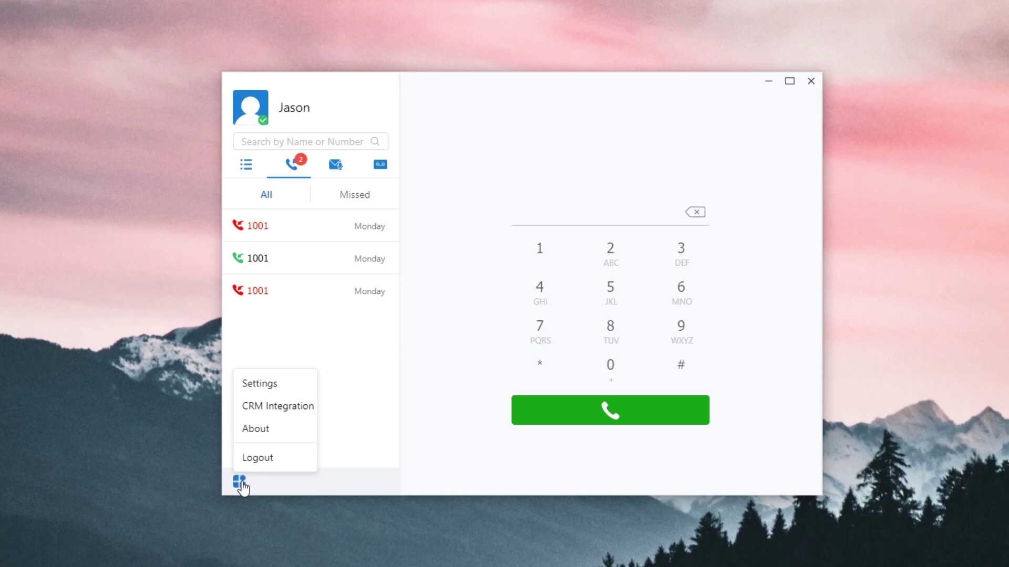
{"action": "left_click", "coordinate": [279, 386]}
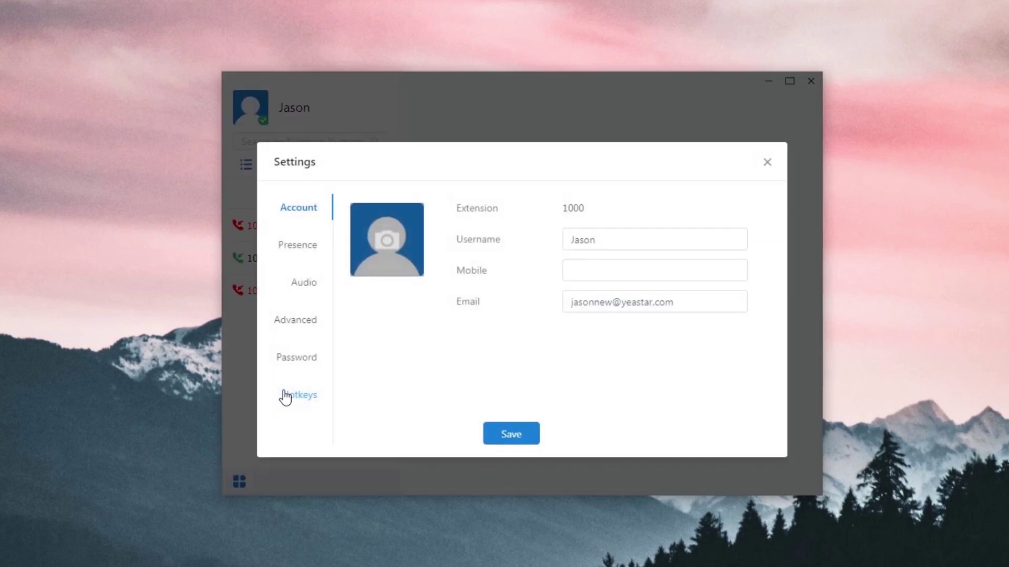
{"action": "left_click", "coordinate": [629, 240]}
{"action": "left_click", "coordinate": [626, 265]}
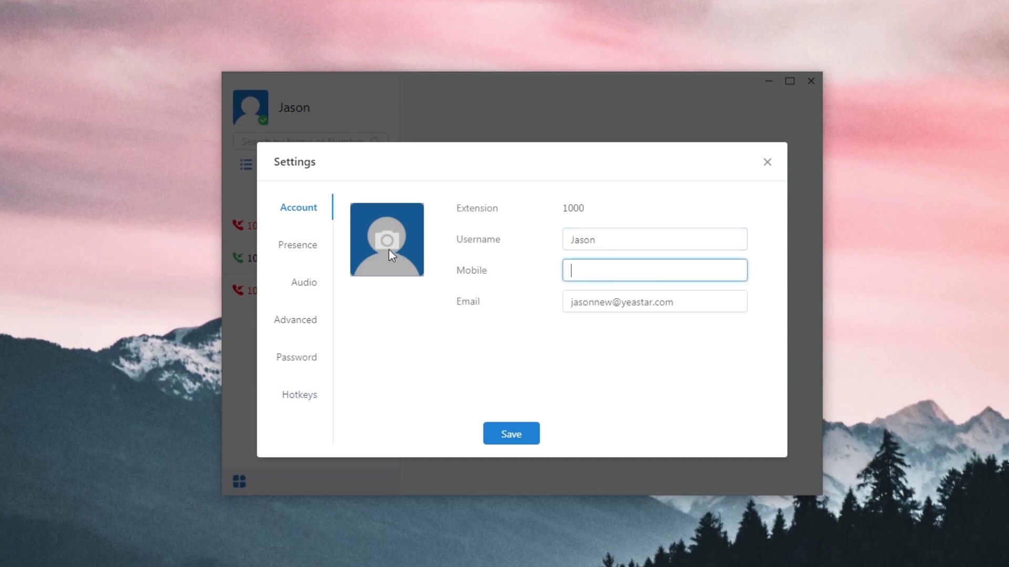
{"action": "left_click", "coordinate": [306, 255]}
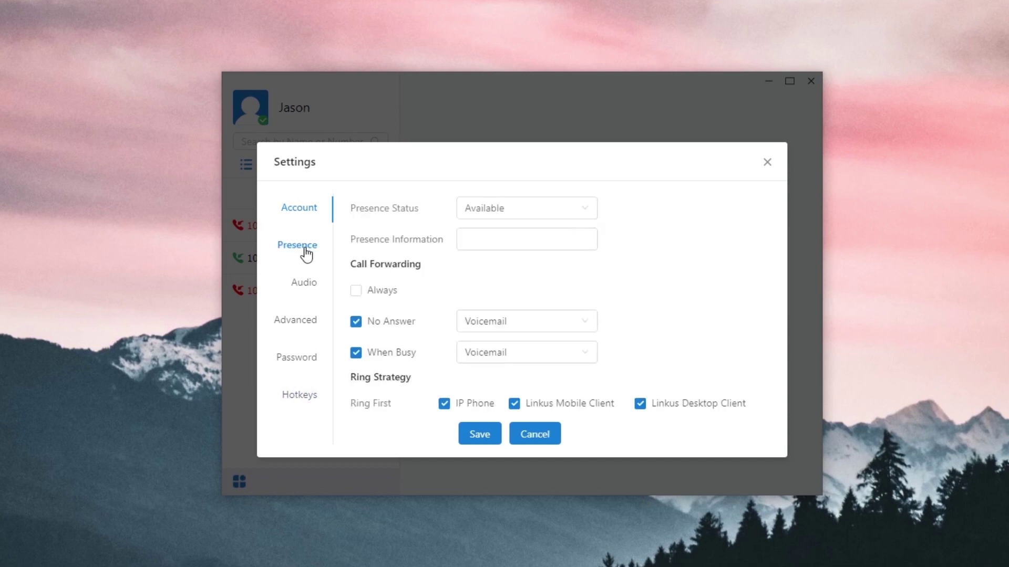
{"action": "left_click", "coordinate": [586, 214]}
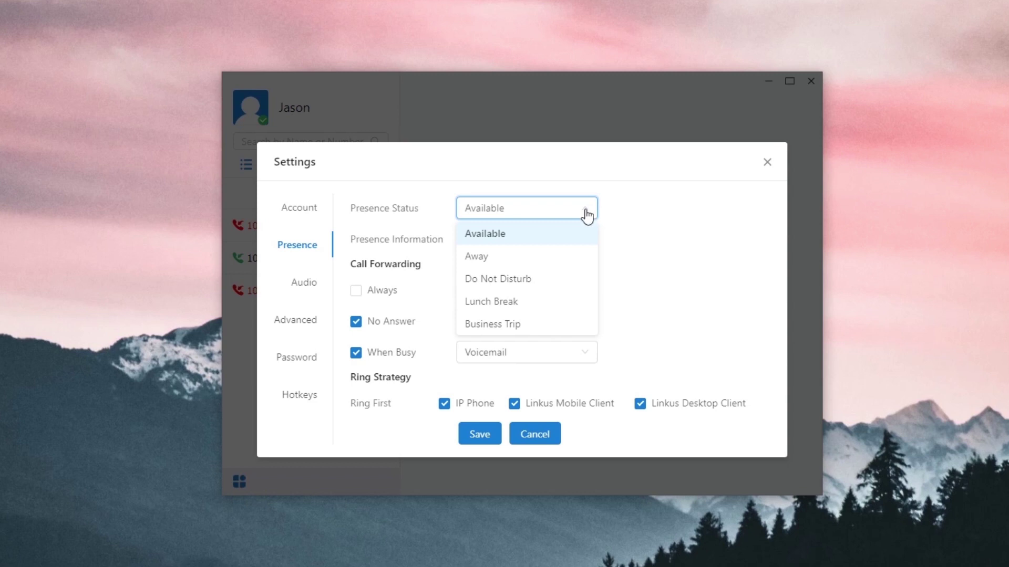
{"action": "left_click", "coordinate": [587, 215]}
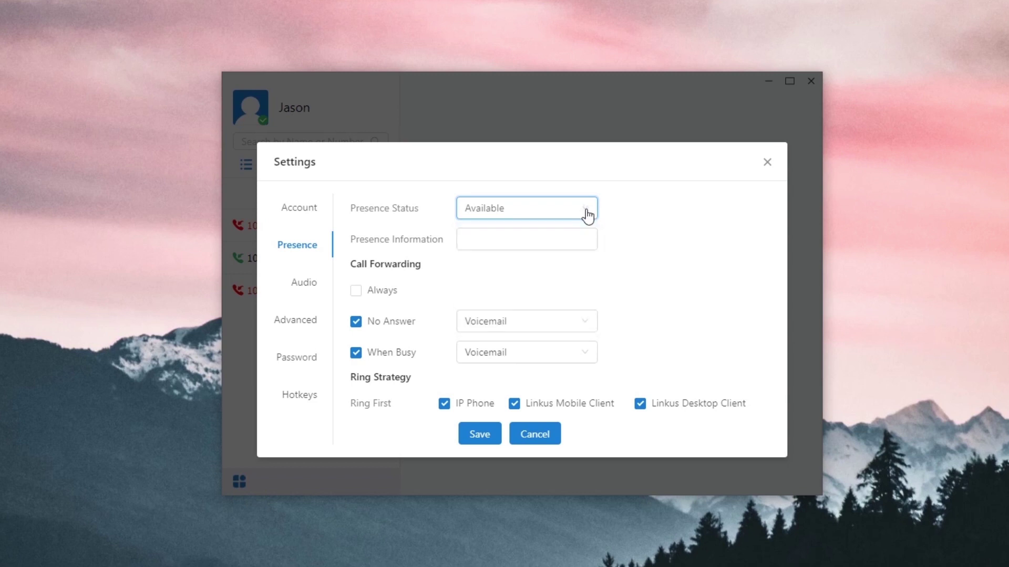
{"action": "left_click", "coordinate": [575, 238]}
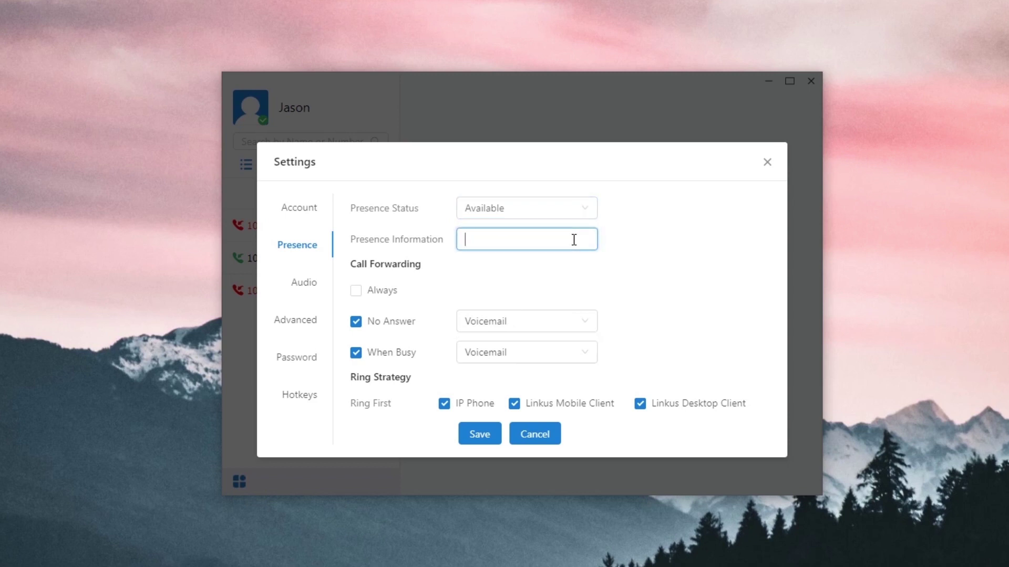
{"action": "left_click", "coordinate": [589, 325]}
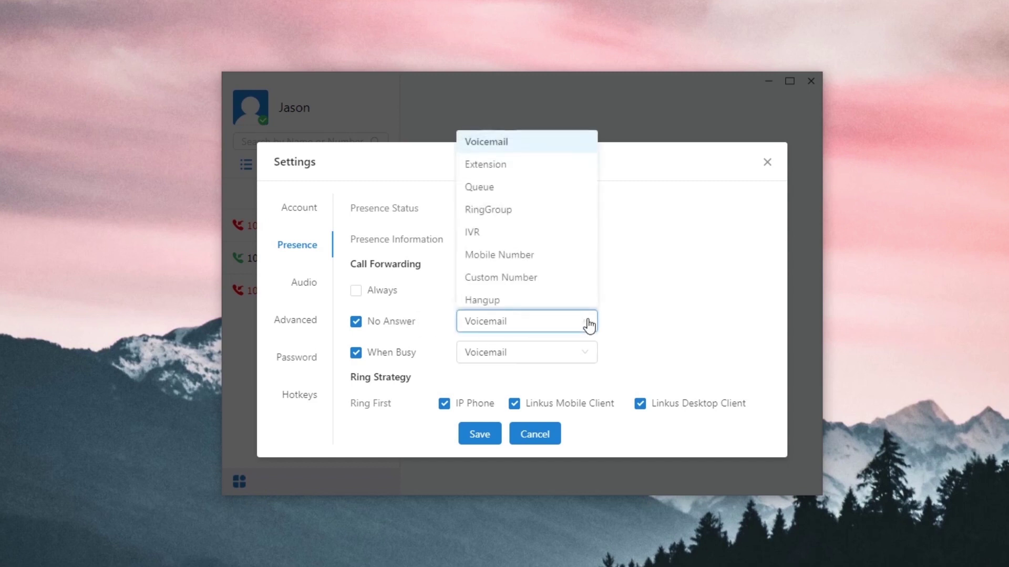
{"action": "scroll", "coordinate": [645, 334], "scroll_direction": "down", "scroll_amount": 1}
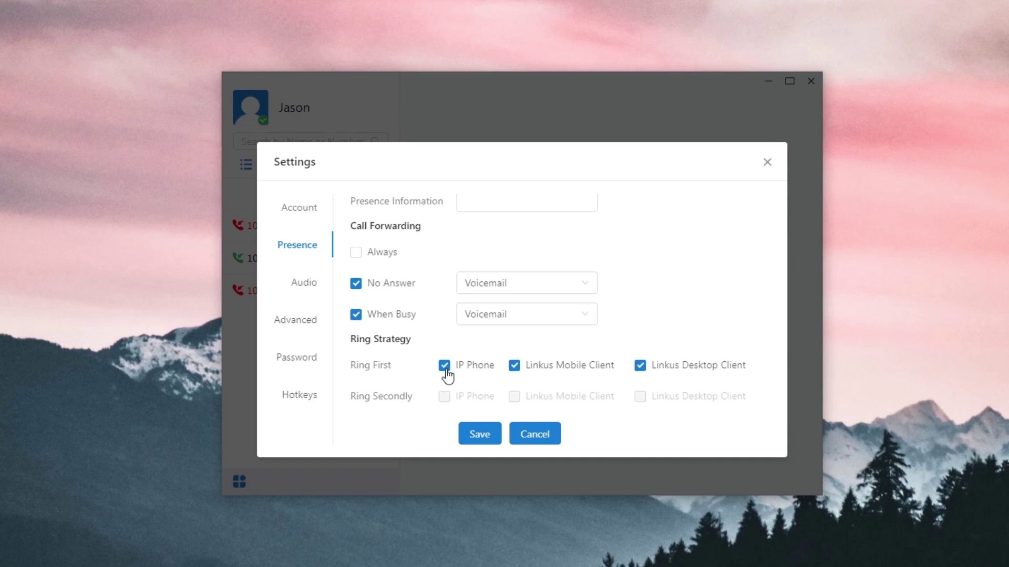
Step: Move the IP phone and desktop client from Ring First to Ring Secondly
{"action": "left_click", "coordinate": [444, 366]}
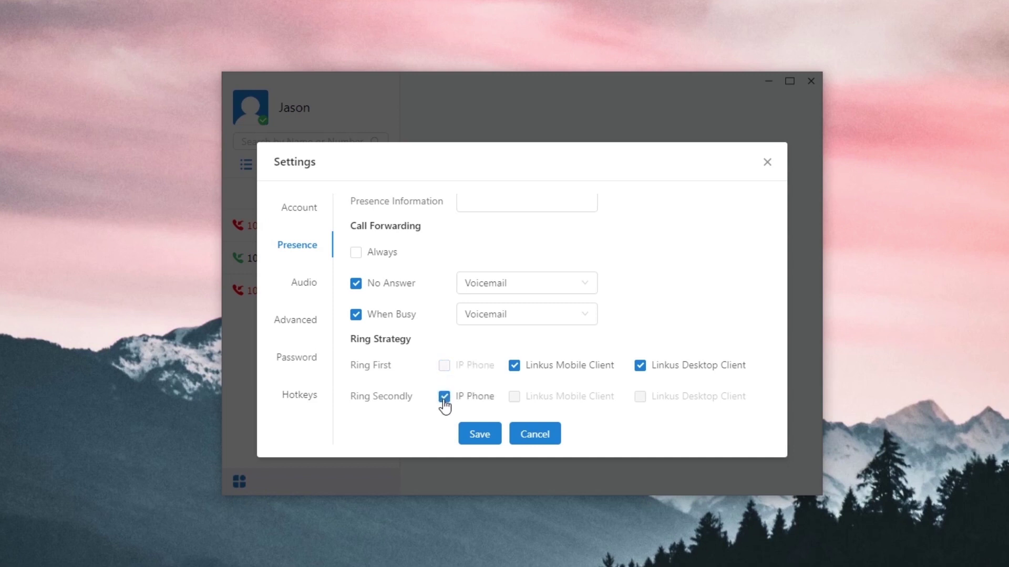
{"action": "left_click", "coordinate": [641, 366]}
{"action": "left_click", "coordinate": [641, 397]}
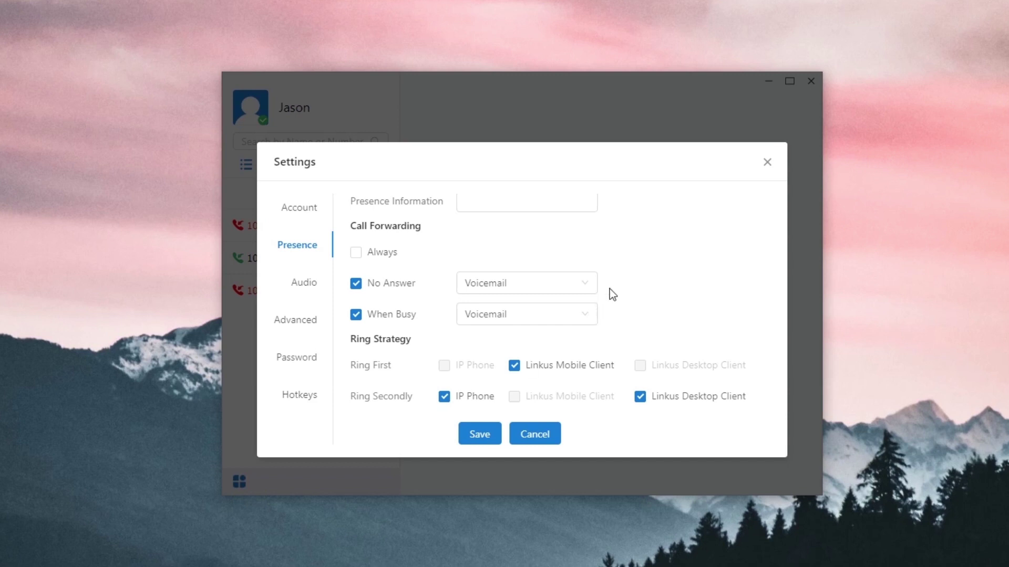
Step: Try the Do Not Disturb presence status, then cancel to close Settings
{"action": "scroll", "coordinate": [620, 286], "scroll_direction": "up", "scroll_amount": 1}
{"action": "left_click", "coordinate": [587, 212]}
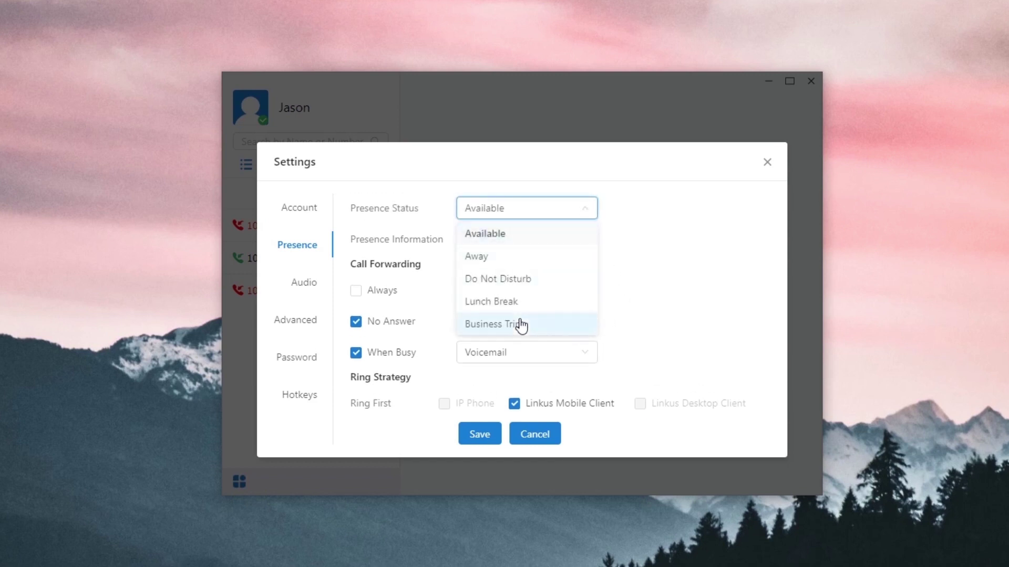
{"action": "left_click", "coordinate": [530, 280]}
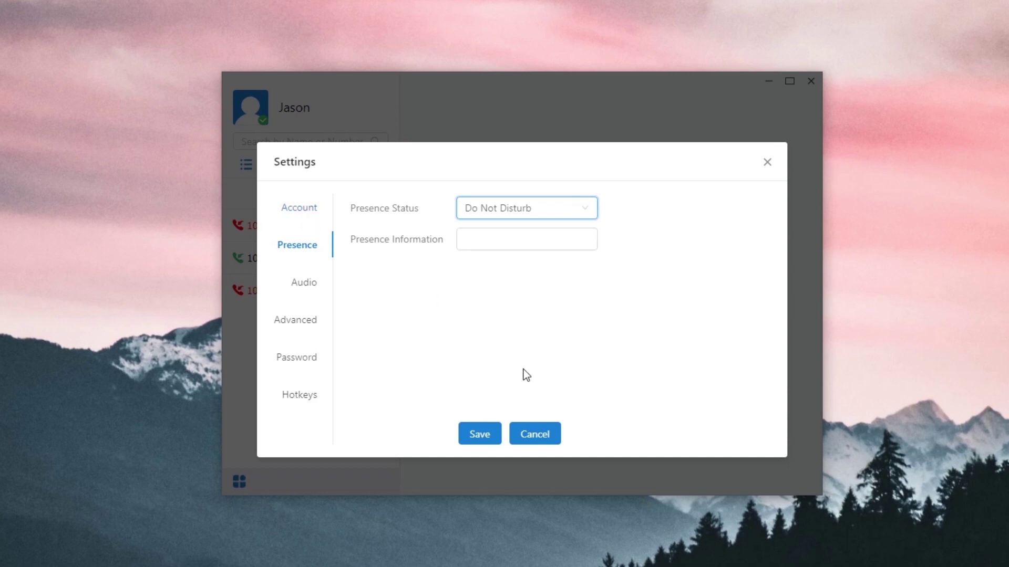
{"action": "left_click", "coordinate": [520, 439]}
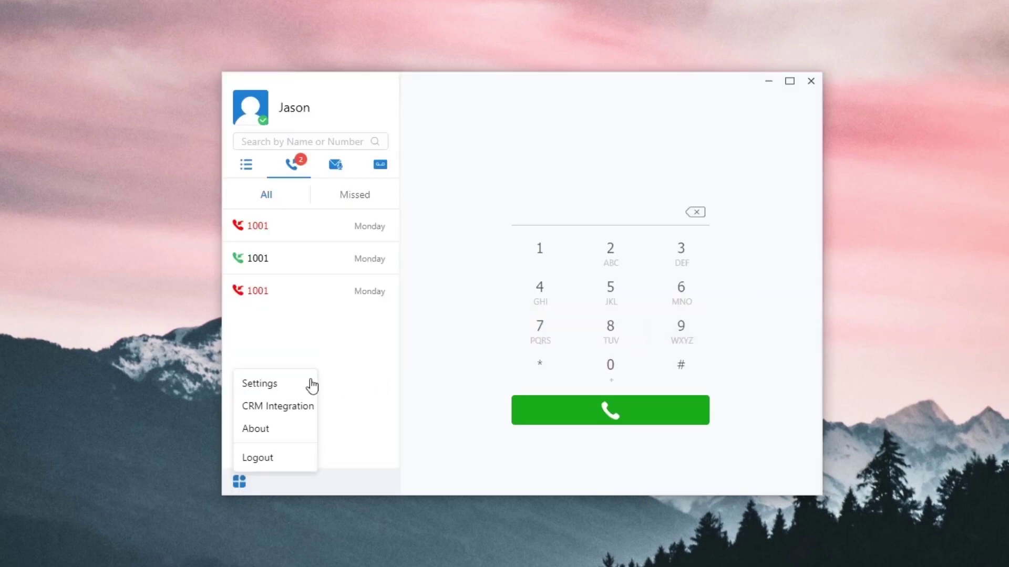
Step: Reopen Settings and look over the Audio microphone and speaker options before the Advanced page
{"action": "left_click", "coordinate": [280, 387]}
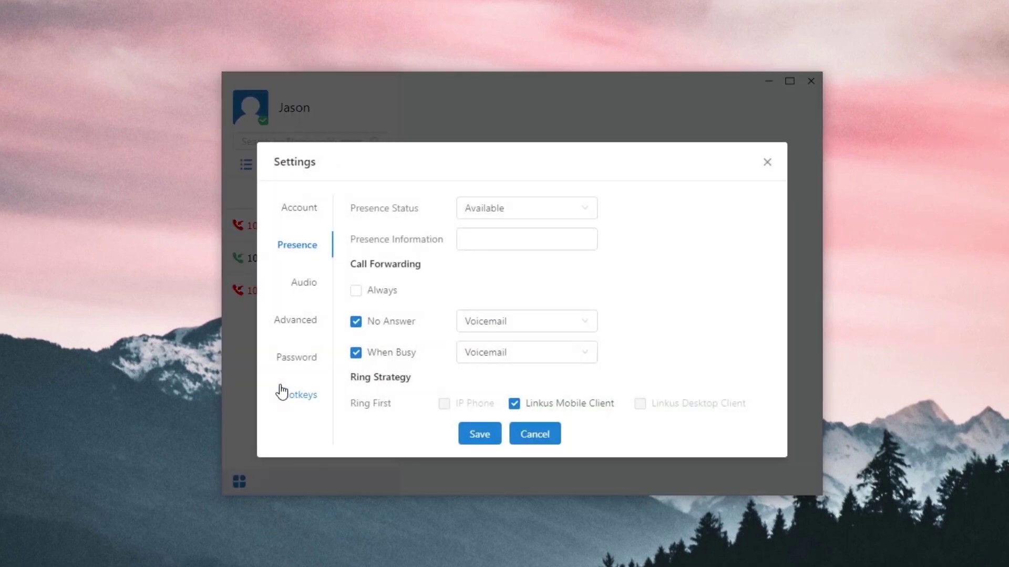
{"action": "left_click", "coordinate": [304, 283]}
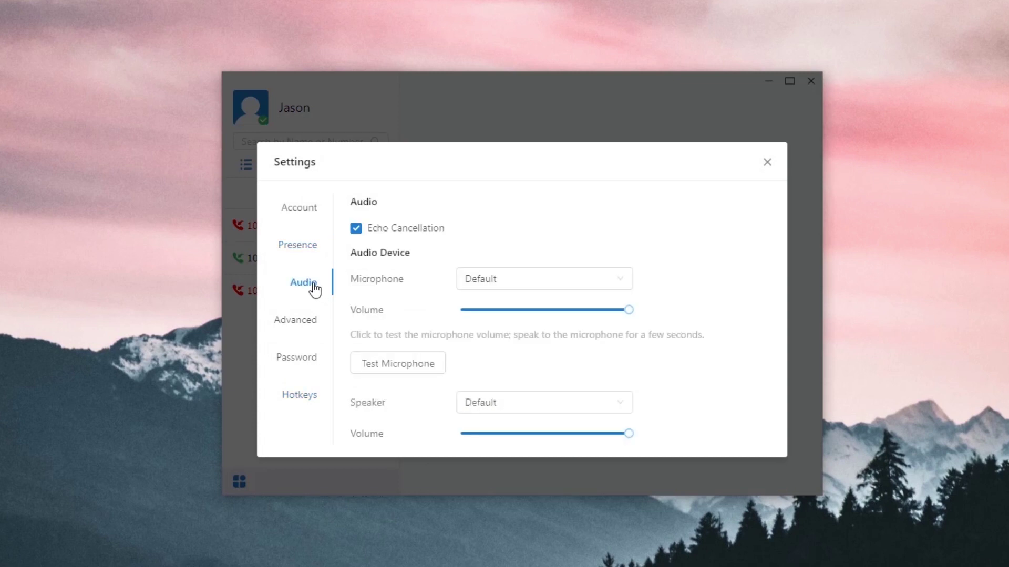
{"action": "scroll", "coordinate": [689, 277], "scroll_direction": "down", "scroll_amount": 1}
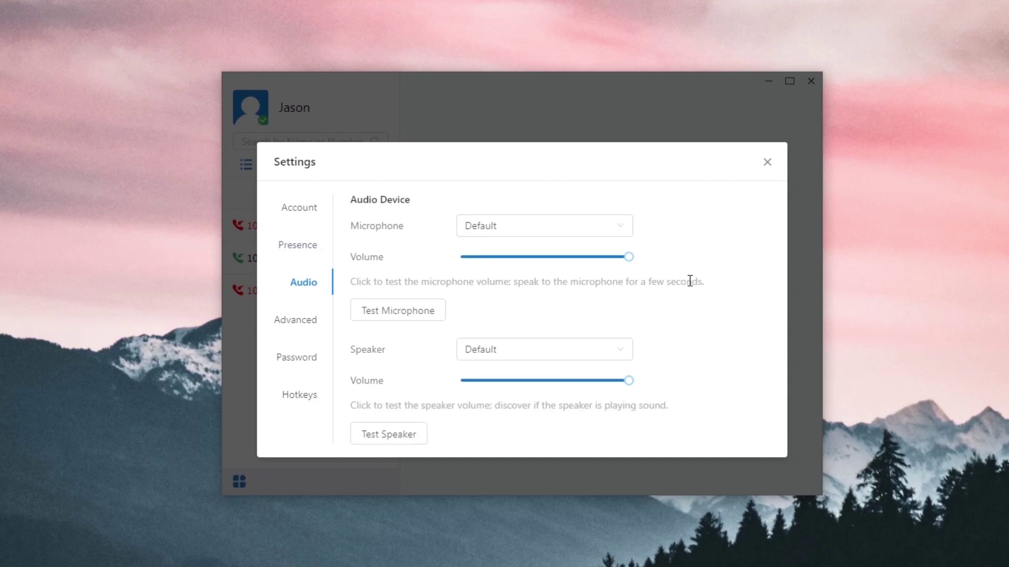
{"action": "left_click", "coordinate": [303, 331]}
Step: Keep the Language as English and Ring Timeout at 30 seconds on the Advanced page
{"action": "left_click", "coordinate": [629, 213]}
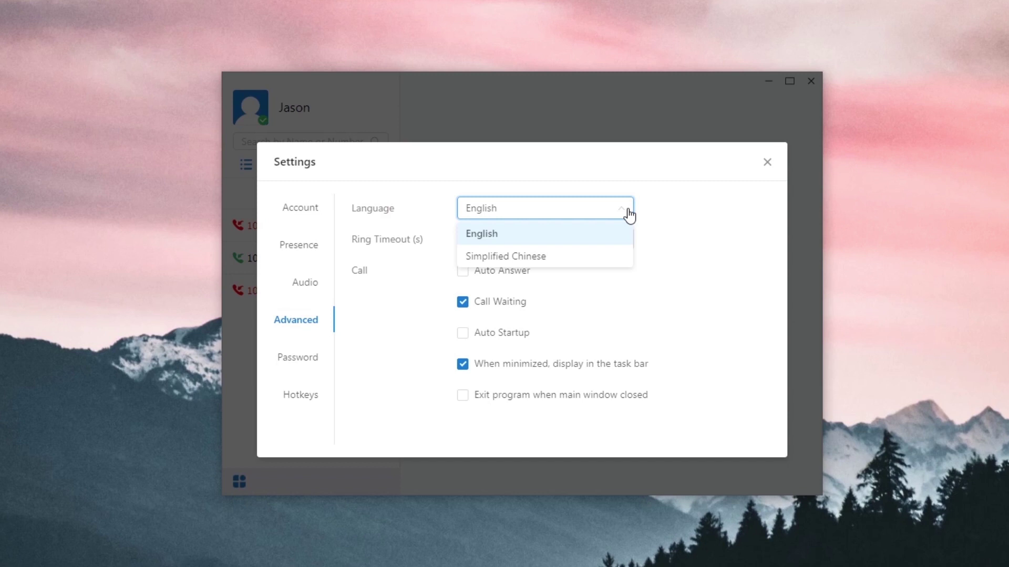
{"action": "left_click", "coordinate": [629, 213]}
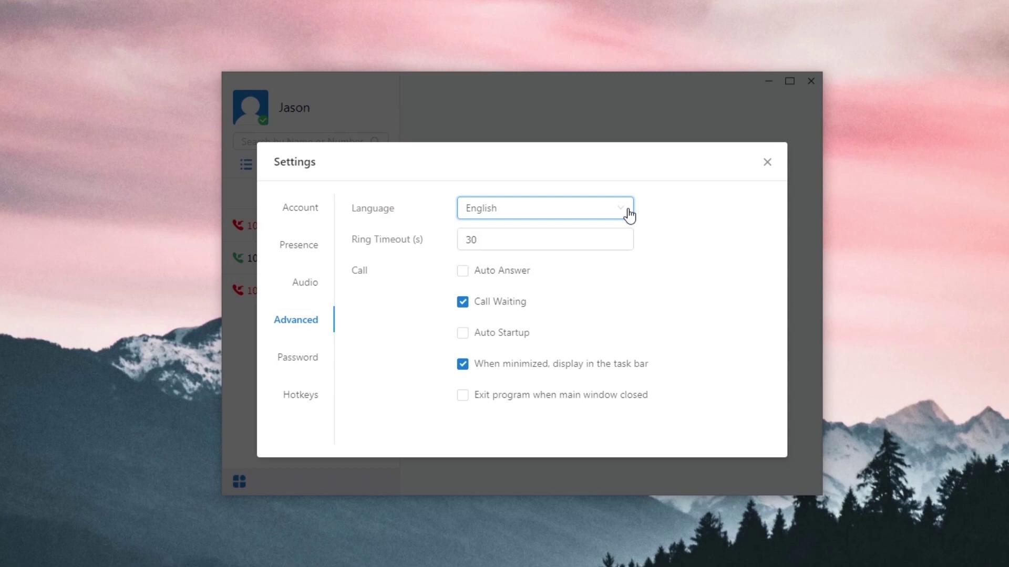
{"action": "left_click", "coordinate": [628, 243]}
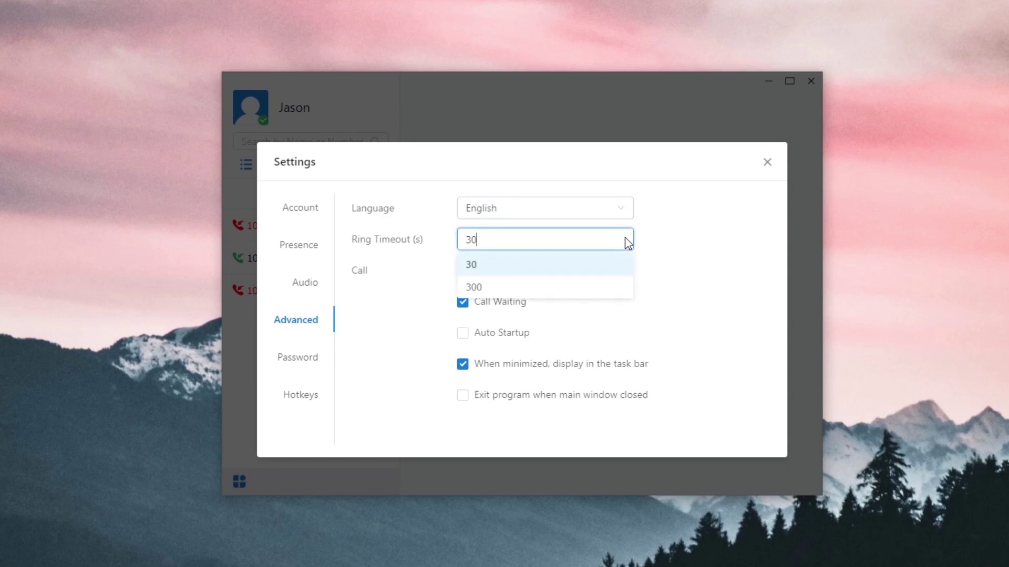
{"action": "left_click", "coordinate": [653, 244]}
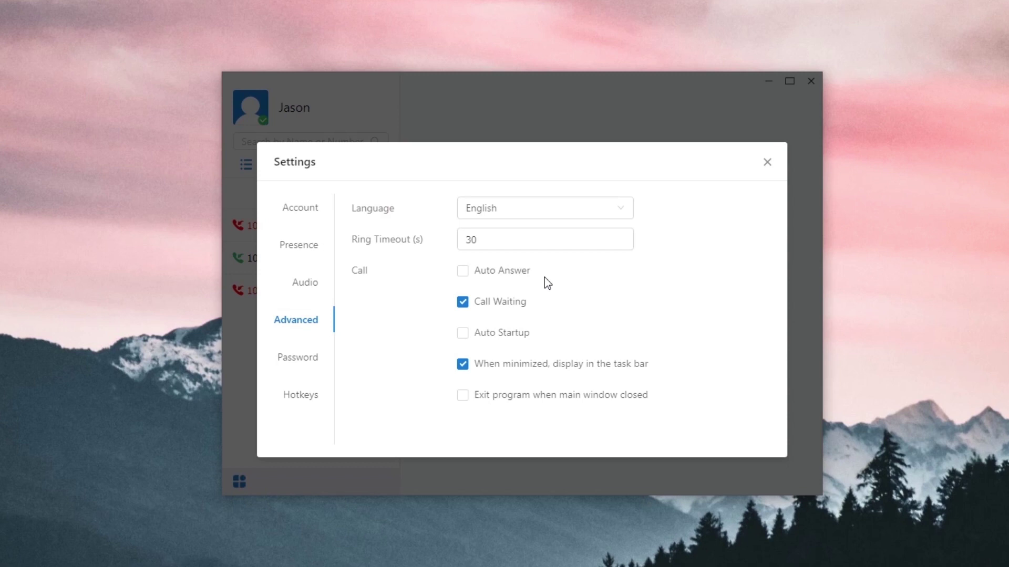
{"action": "left_click", "coordinate": [284, 355]}
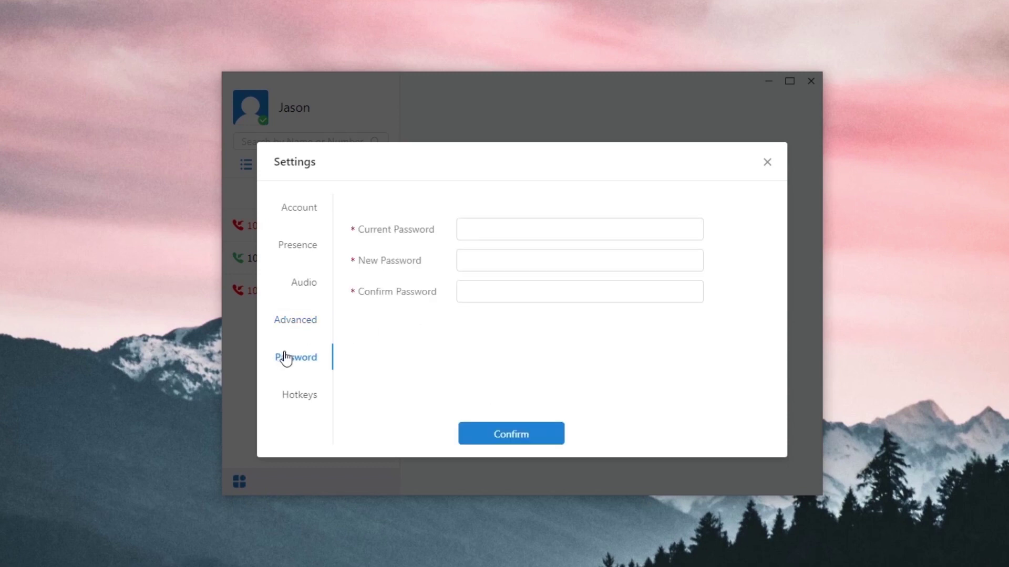
Step: Focus the Current Password field, then move to the Hotkeys page with its Answer, Transfer, Hold/Resume, Hangup shortcuts
{"action": "left_click", "coordinate": [548, 231]}
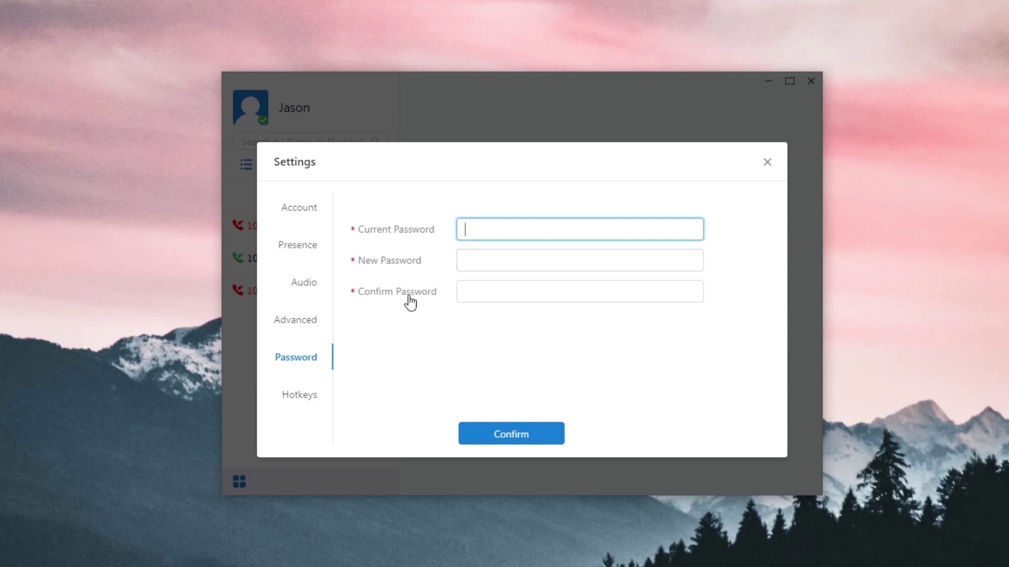
{"action": "left_click", "coordinate": [293, 401]}
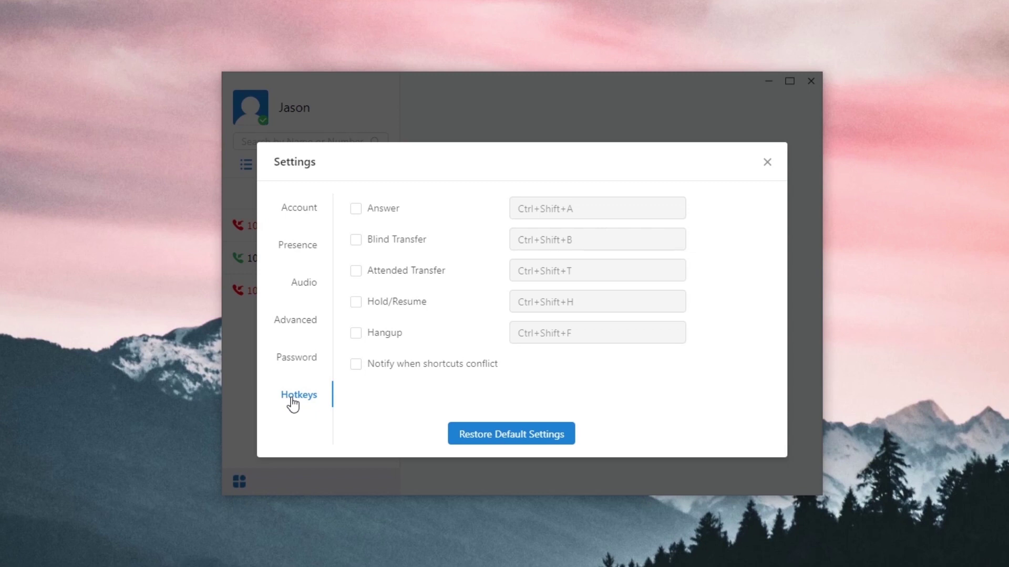
Step: Close Settings, open CRM Integration, and check the plug-in list without changing it
{"action": "left_click", "coordinate": [767, 163]}
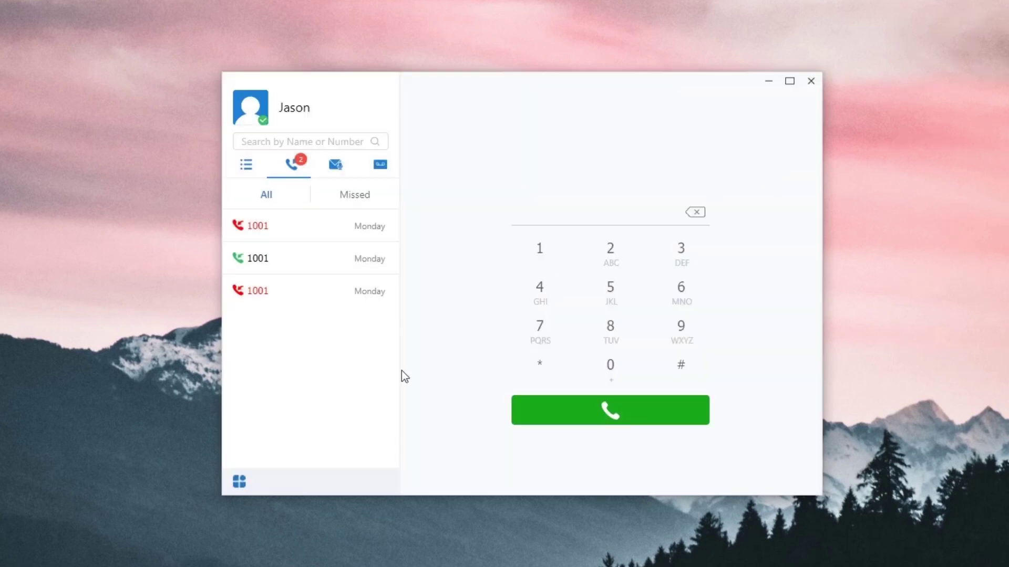
{"action": "left_click", "coordinate": [238, 480]}
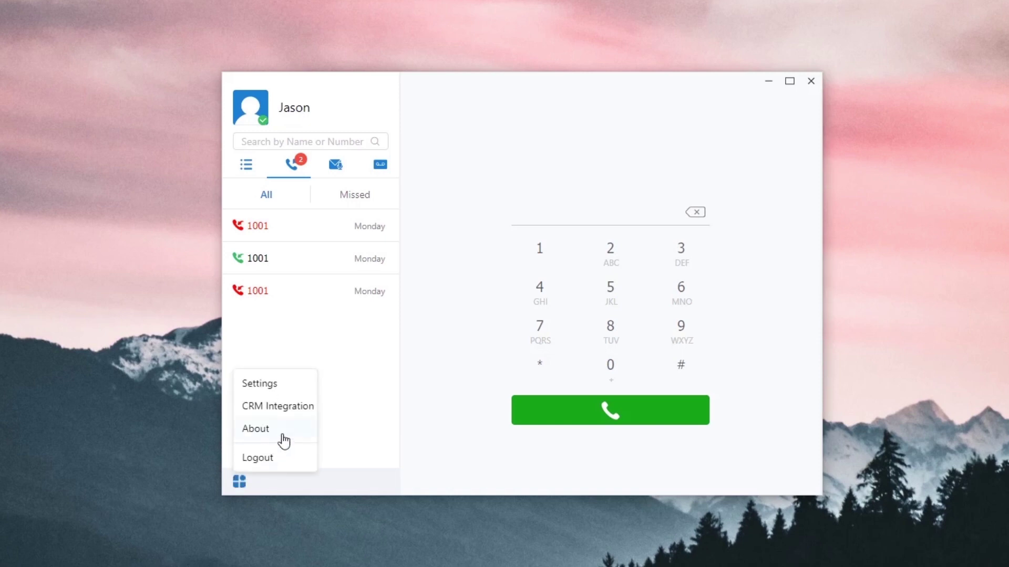
{"action": "left_click", "coordinate": [304, 416]}
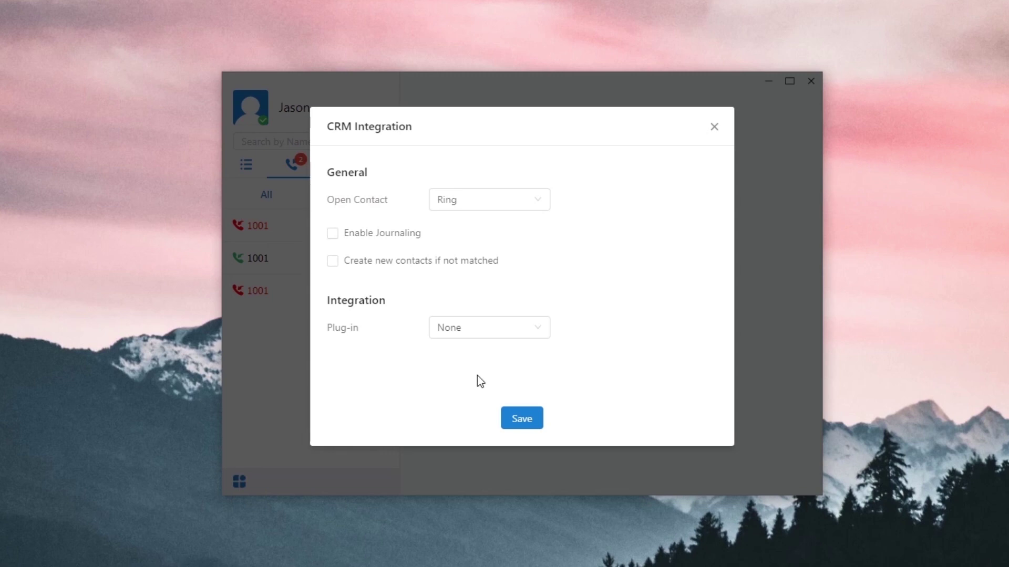
{"action": "left_click", "coordinate": [539, 333]}
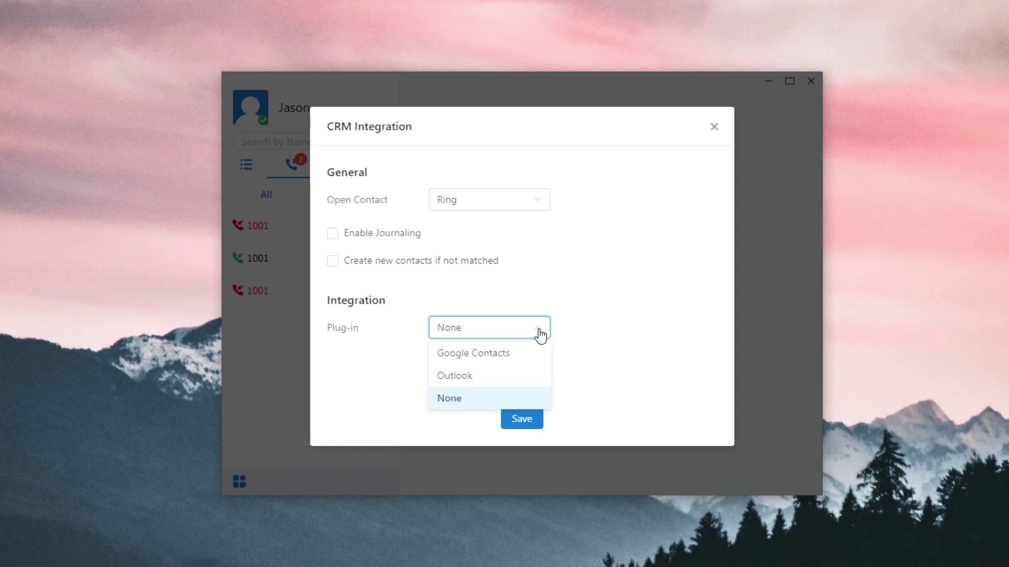
{"action": "left_click", "coordinate": [558, 267]}
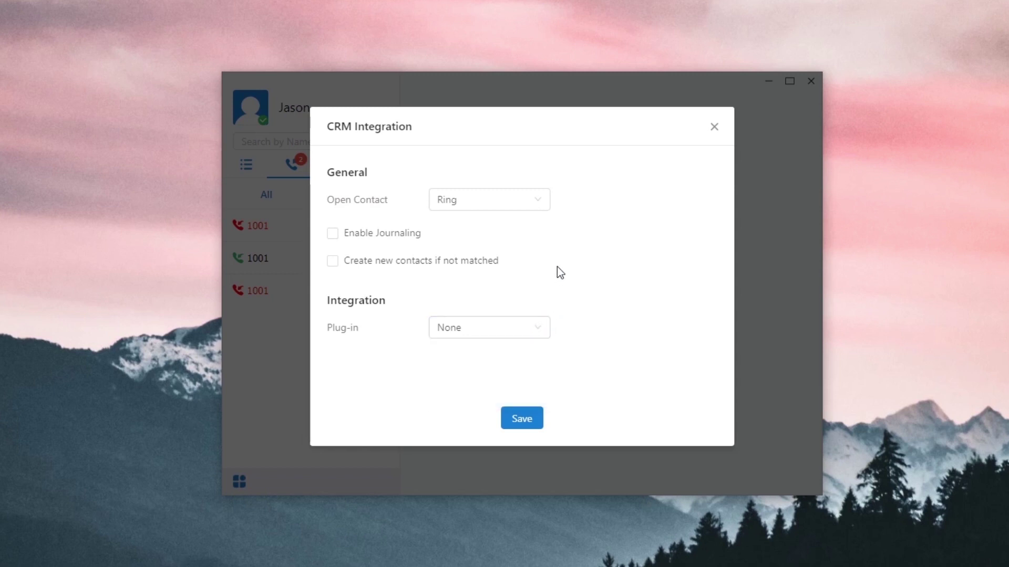
Step: Keep Open Contact on Ring and tick Enable Journaling and Create new contacts if not matched
{"action": "left_click", "coordinate": [544, 207]}
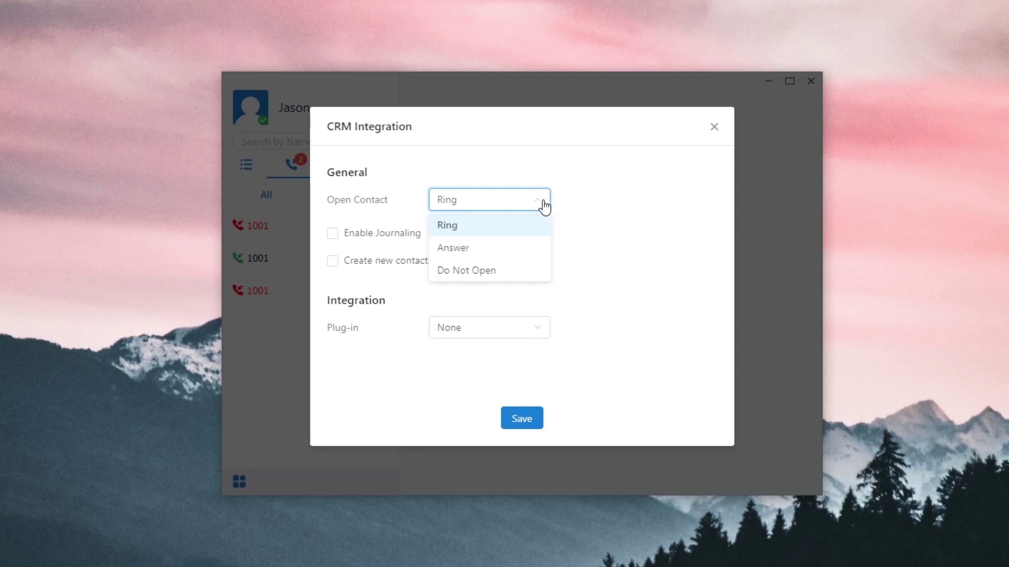
{"action": "left_click", "coordinate": [578, 229]}
{"action": "left_click", "coordinate": [333, 237]}
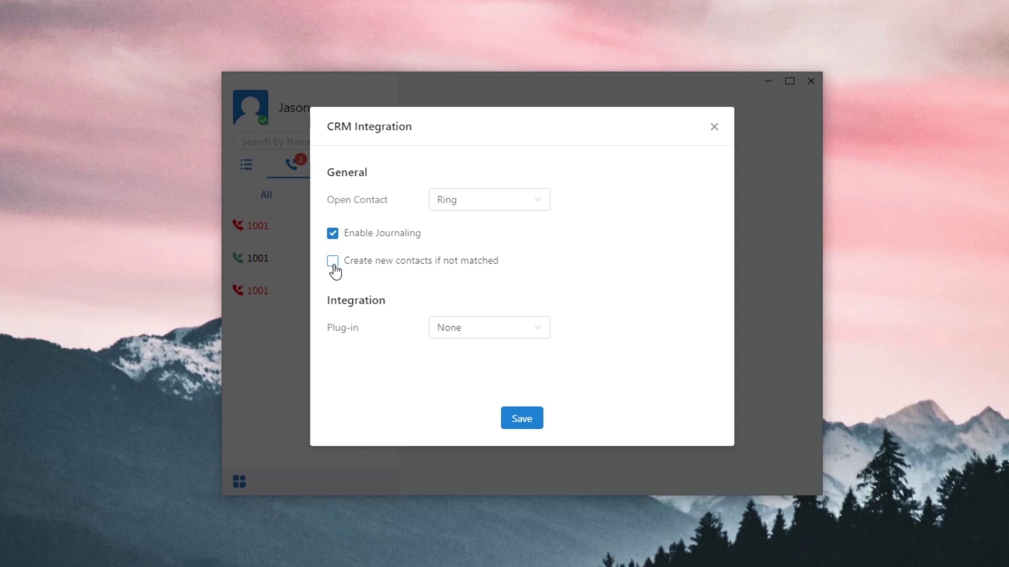
{"action": "left_click", "coordinate": [333, 262]}
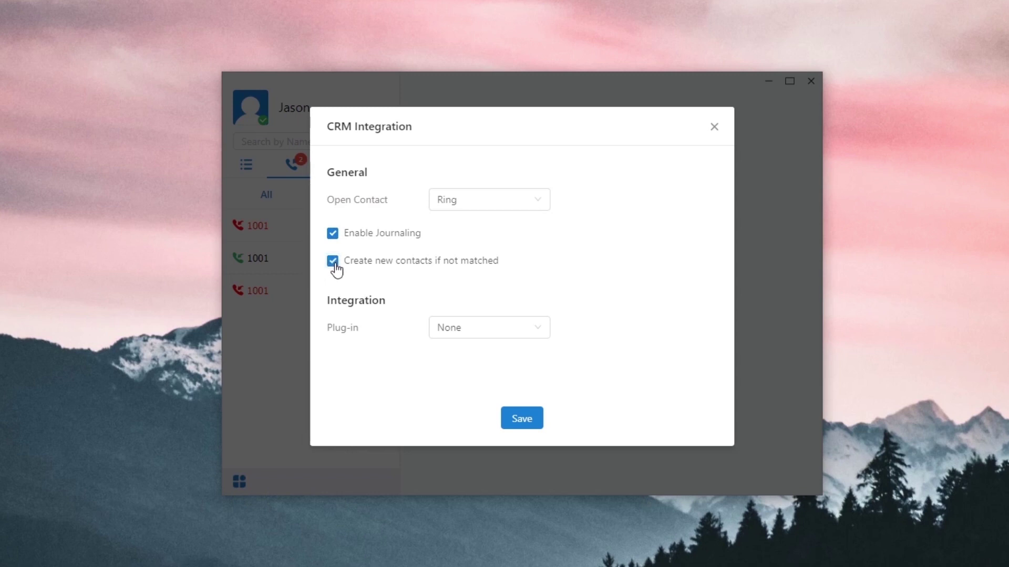
Step: Select Google Contacts as the CRM plug-in and check the authentication code and browser options
{"action": "left_click", "coordinate": [549, 341]}
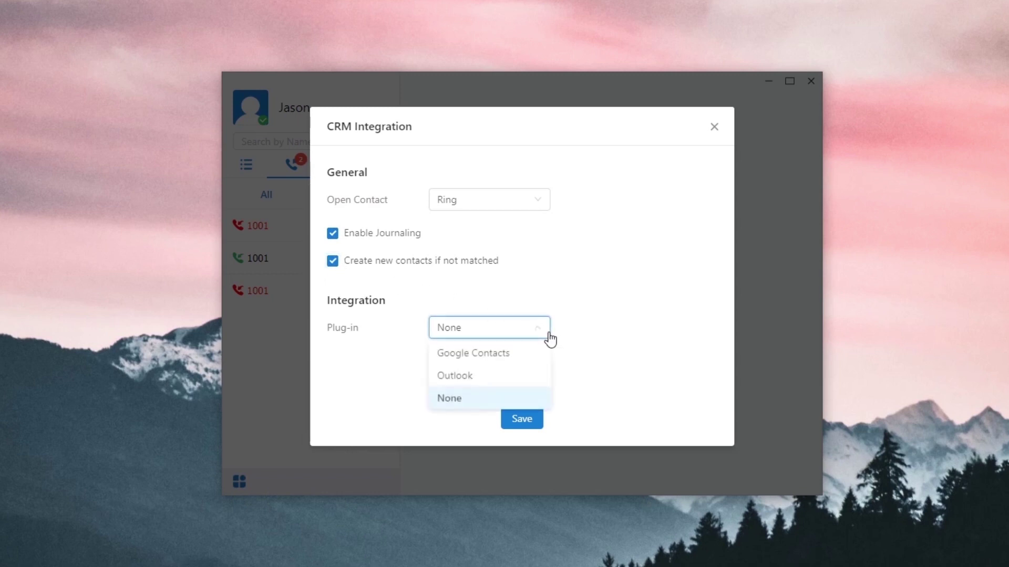
{"action": "left_click", "coordinate": [522, 353]}
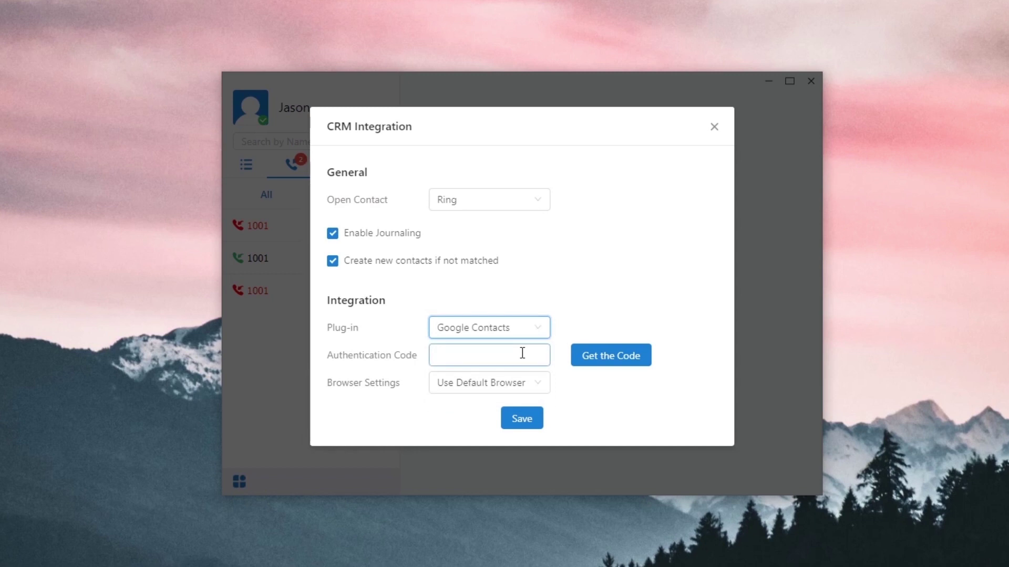
{"action": "left_click", "coordinate": [522, 353]}
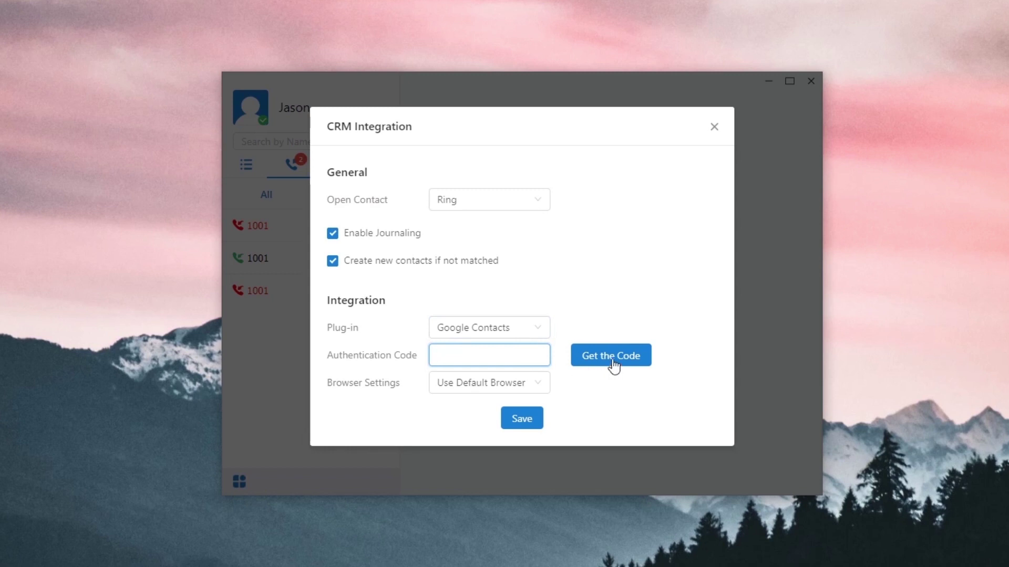
{"action": "left_click", "coordinate": [542, 388]}
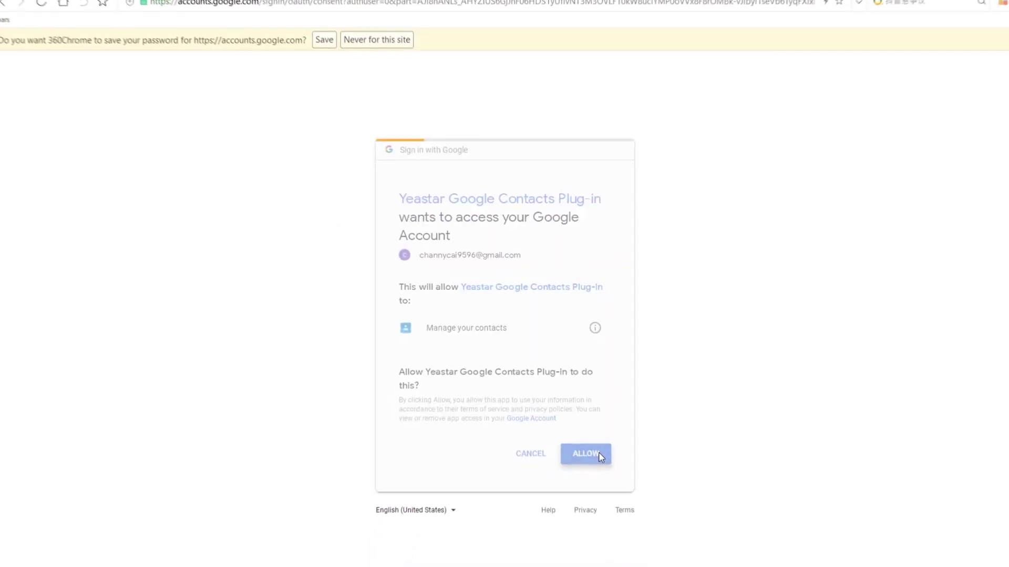
Step: Allow the Yeastar Google Contacts Plug-in to manage contacts and copy the returned authentication code
{"action": "left_click", "coordinate": [591, 440]}
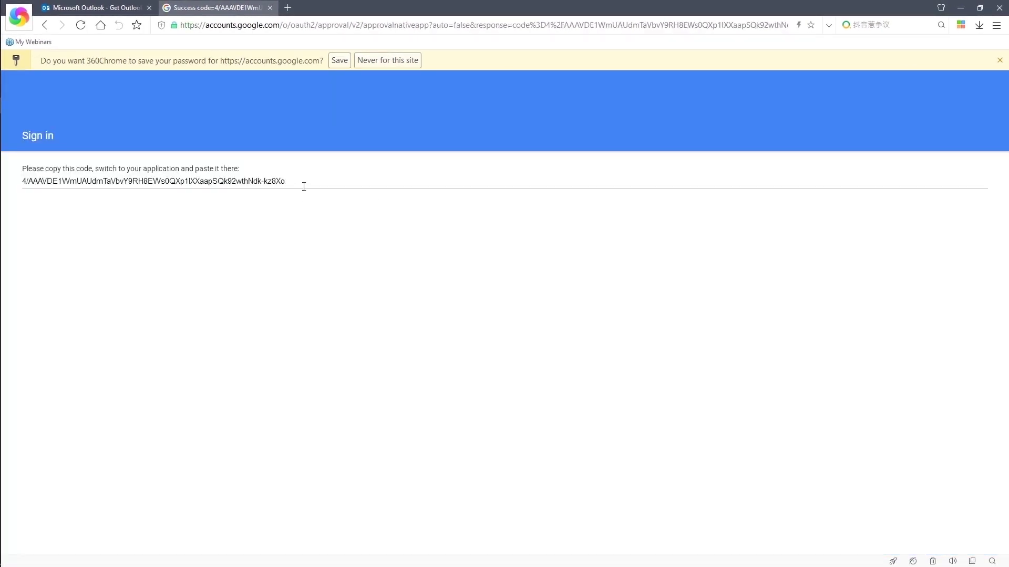
{"action": "left_click_drag", "start_coordinate": [304, 183], "coordinate": [9, 194]}
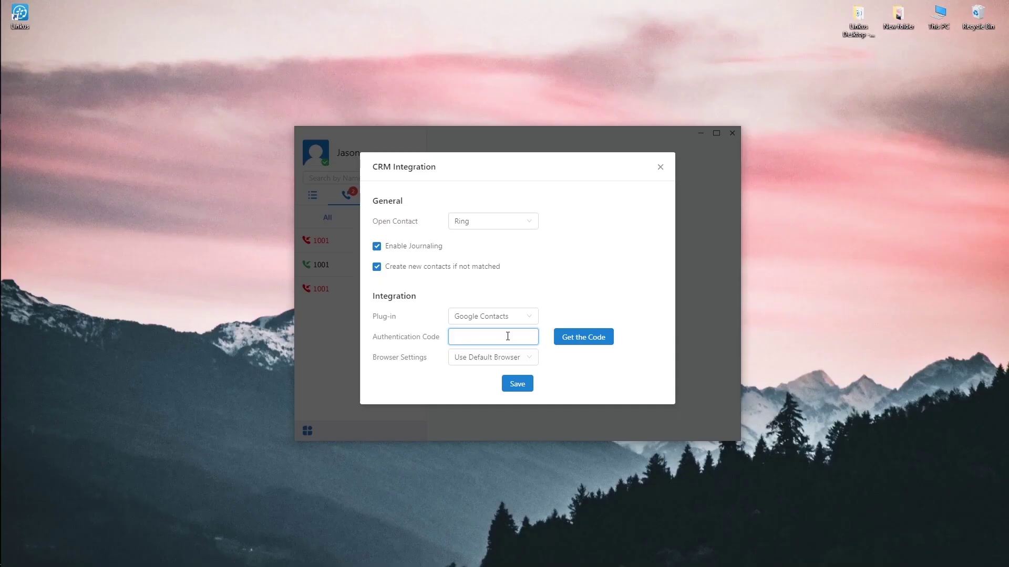
{"action": "type", "text": "4/AAAVDE1WmUAUdmTaVbvY9RH8EWs0QXp1IXXaapSQk92wthNdk-kz8Xo"}
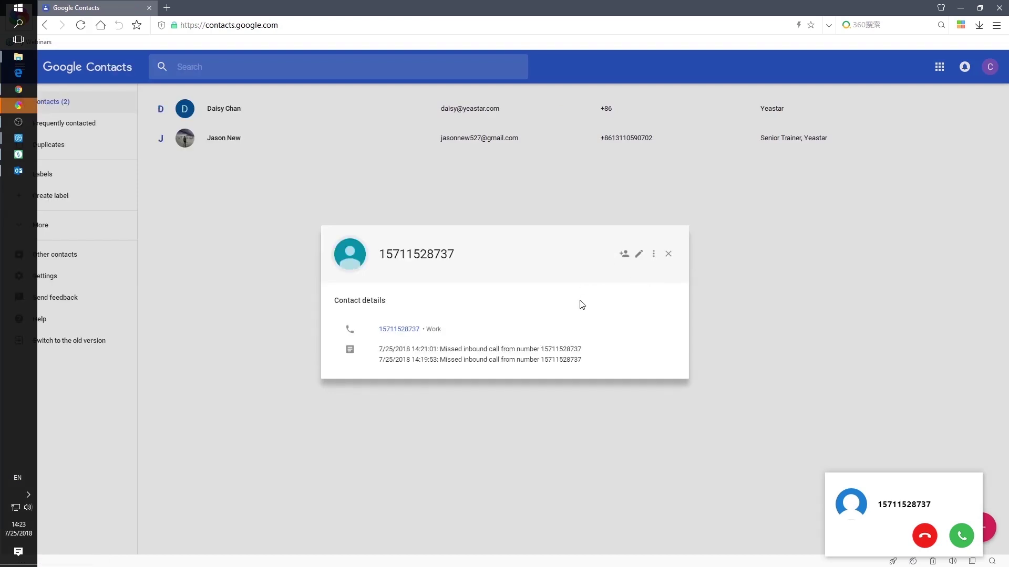
Step: Add the unmatched caller's number to Google Contacts from its contact details card
{"action": "left_click", "coordinate": [625, 255]}
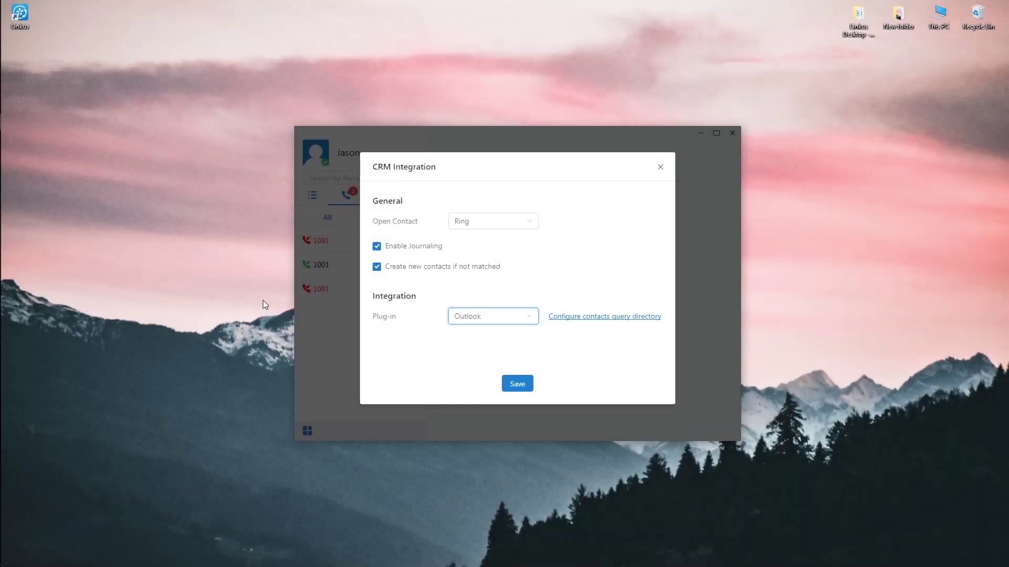
Step: With Outlook running, set the contacts query directory to the Contacts folder and save the CRM Integration settings
{"action": "mouse_move", "coordinate": [4, 160]}
{"action": "left_click", "coordinate": [19, 154]}
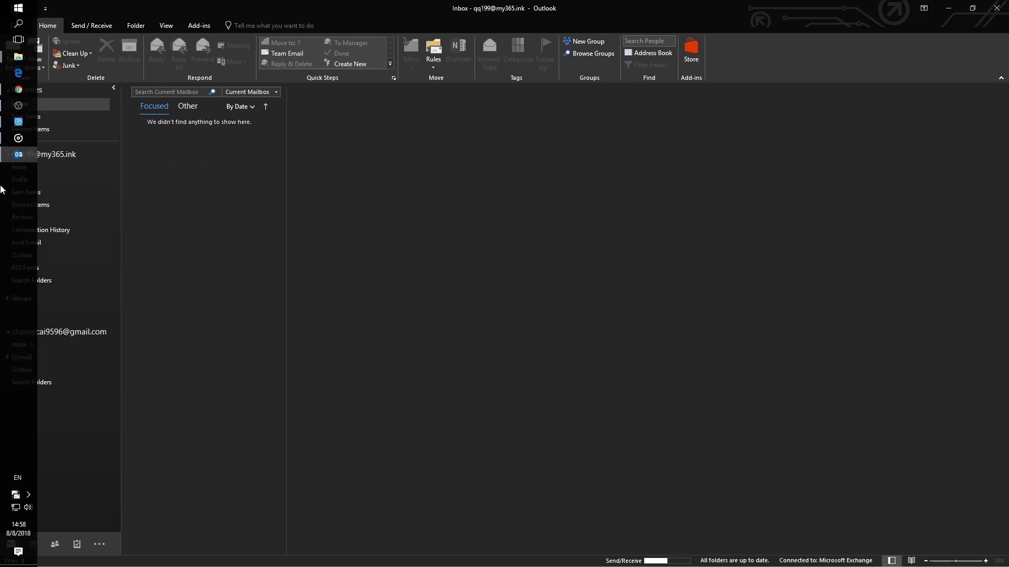
{"action": "left_click", "coordinate": [5, 156]}
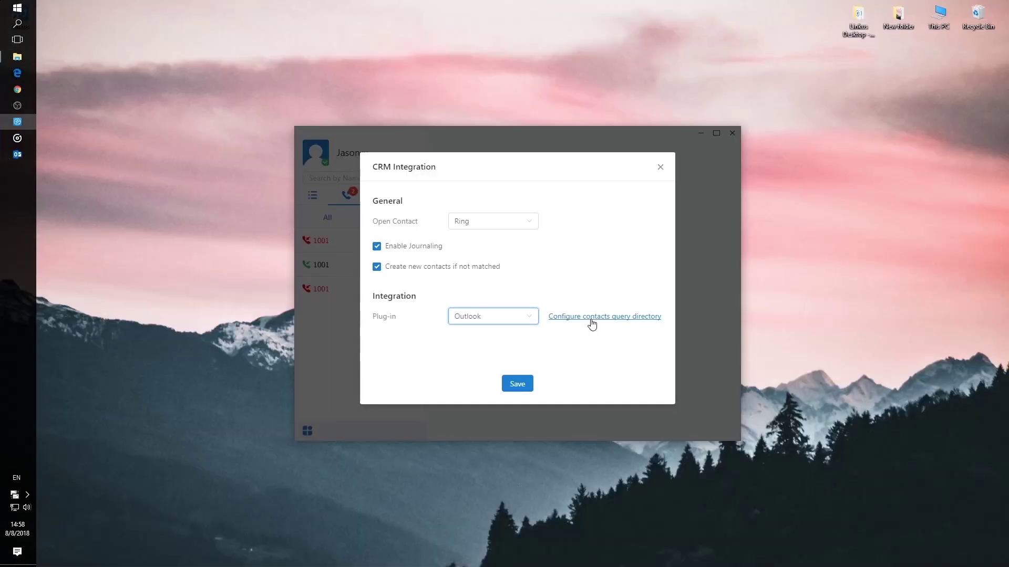
{"action": "left_click", "coordinate": [590, 317]}
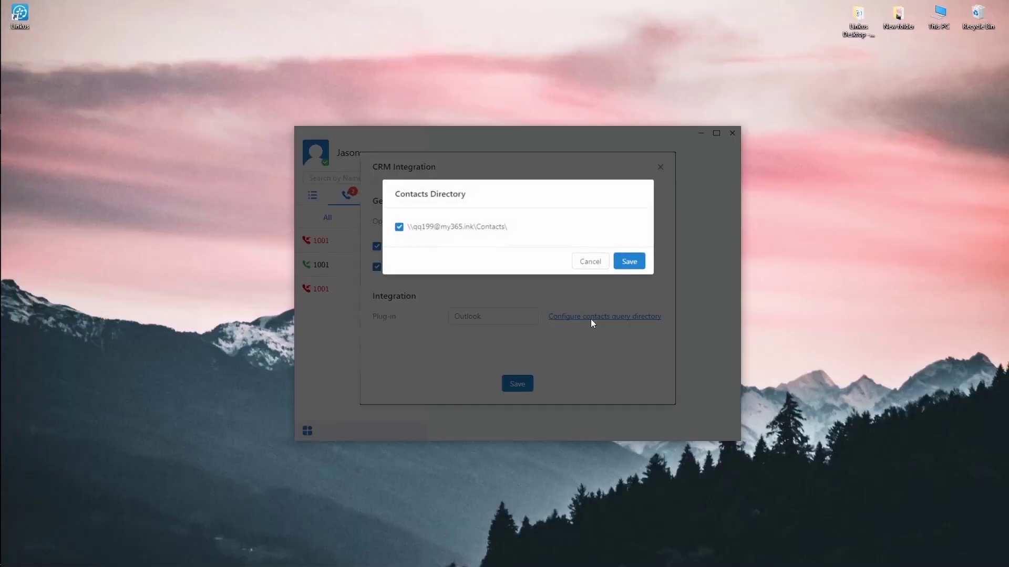
{"action": "left_click", "coordinate": [623, 266]}
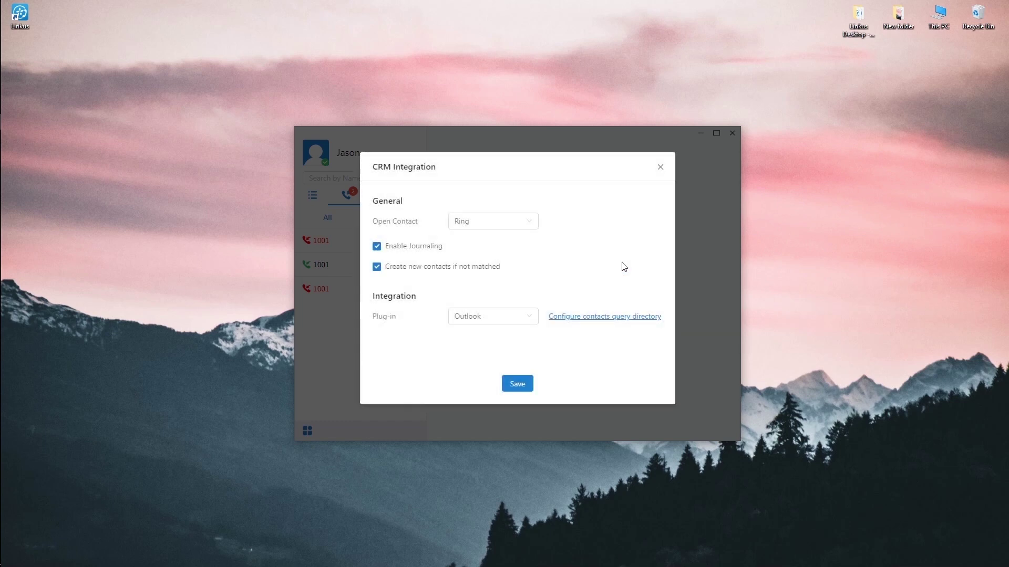
{"action": "left_click", "coordinate": [517, 384]}
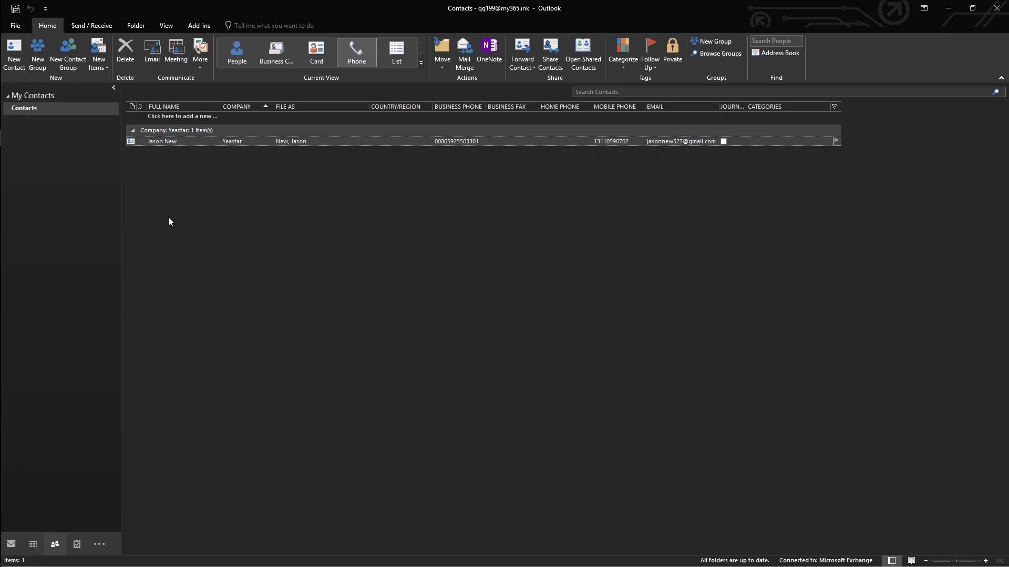
Step: Call the Yeastar contact via Call To Linkus > Call MobileTelephone and approve the authorization prompt
{"action": "right_click", "coordinate": [189, 145]}
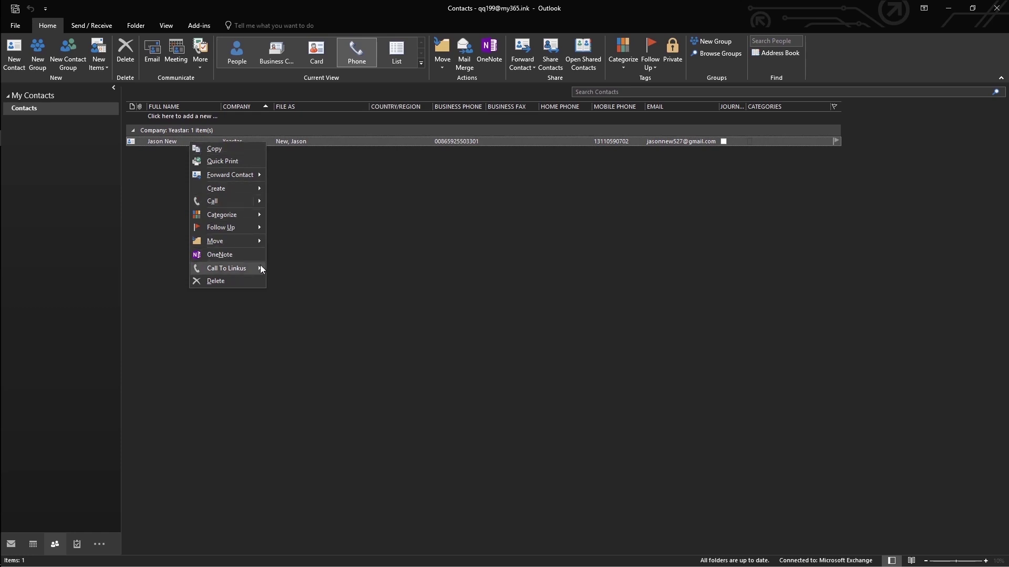
{"action": "mouse_move", "coordinate": [261, 269]}
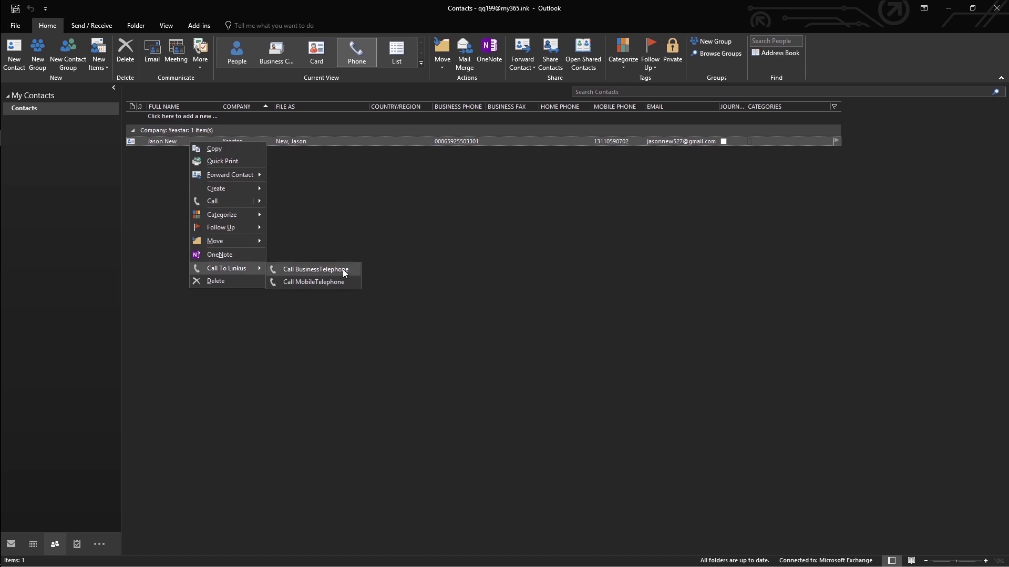
{"action": "left_click", "coordinate": [341, 282]}
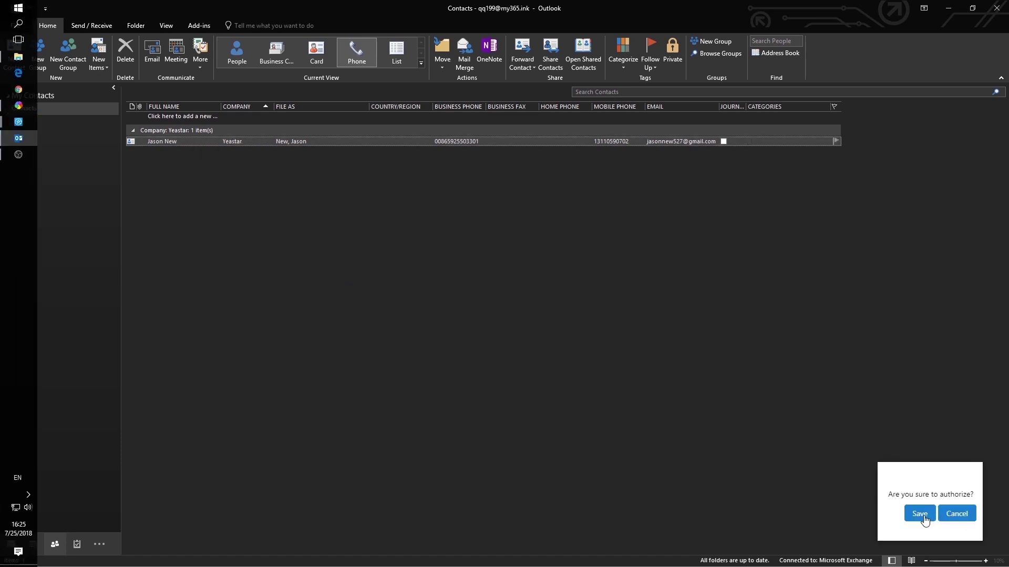
{"action": "left_click", "coordinate": [920, 515]}
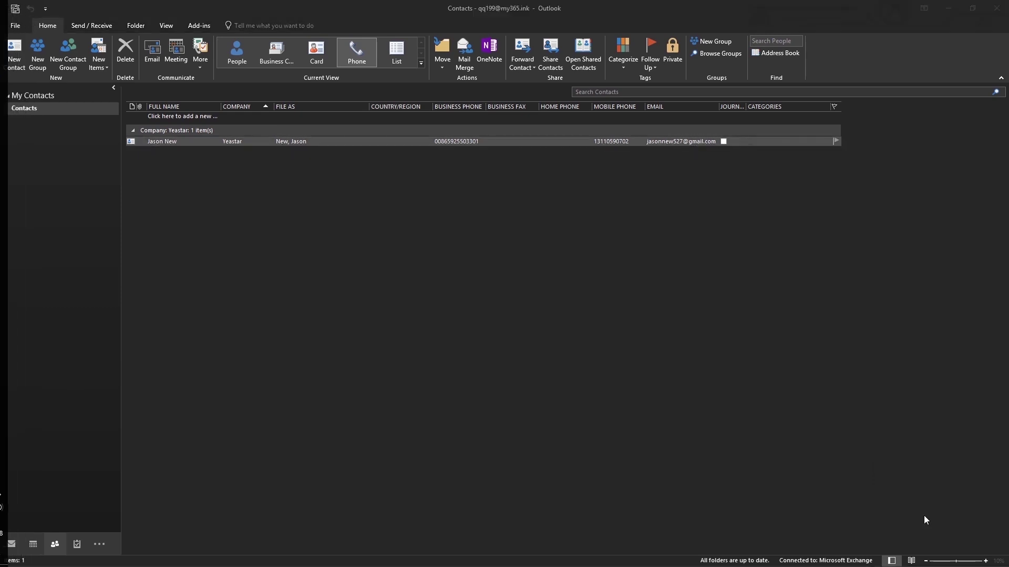